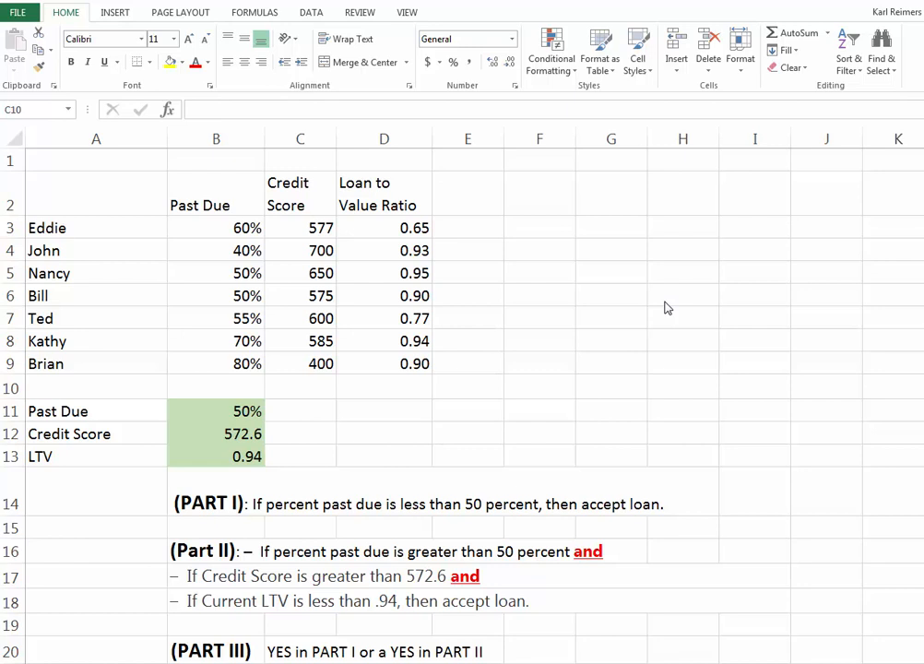
# Step: Review the loan acceptance rules listed under PART I, Part II and PART III
pyautogui.click(206, 502)
pyautogui.click(205, 503)
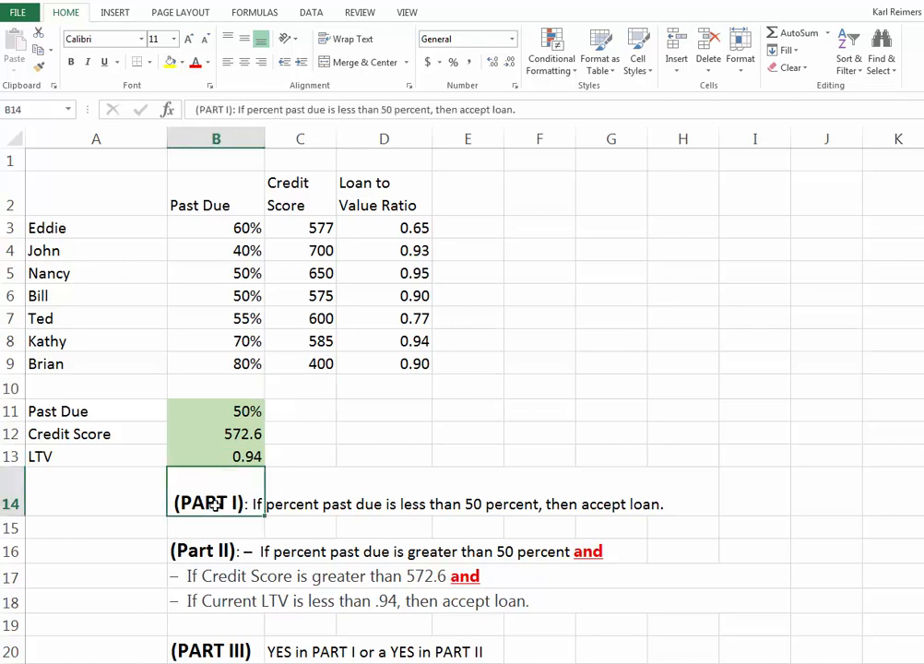
pyautogui.click(219, 552)
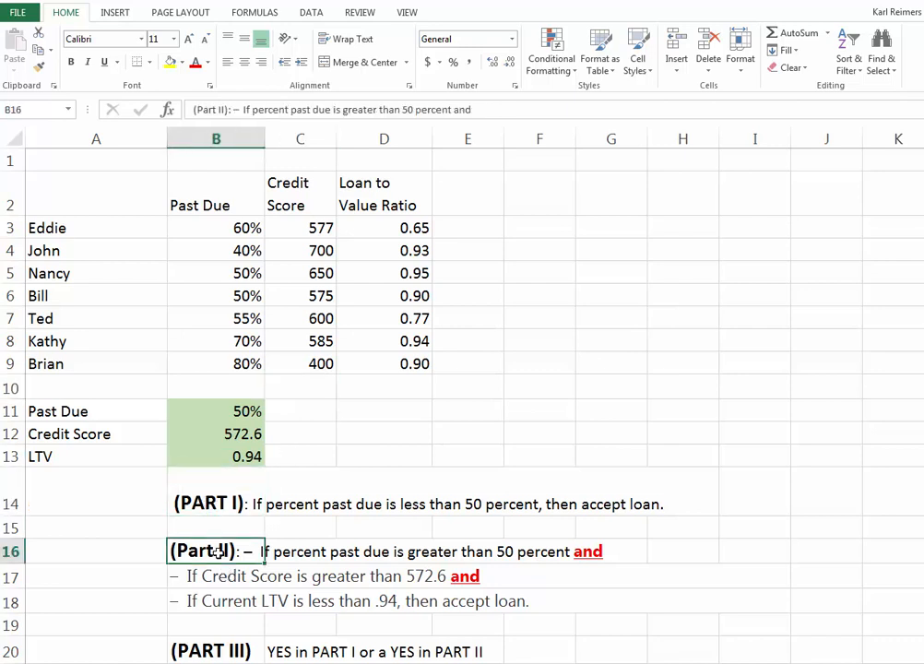
pyautogui.click(226, 651)
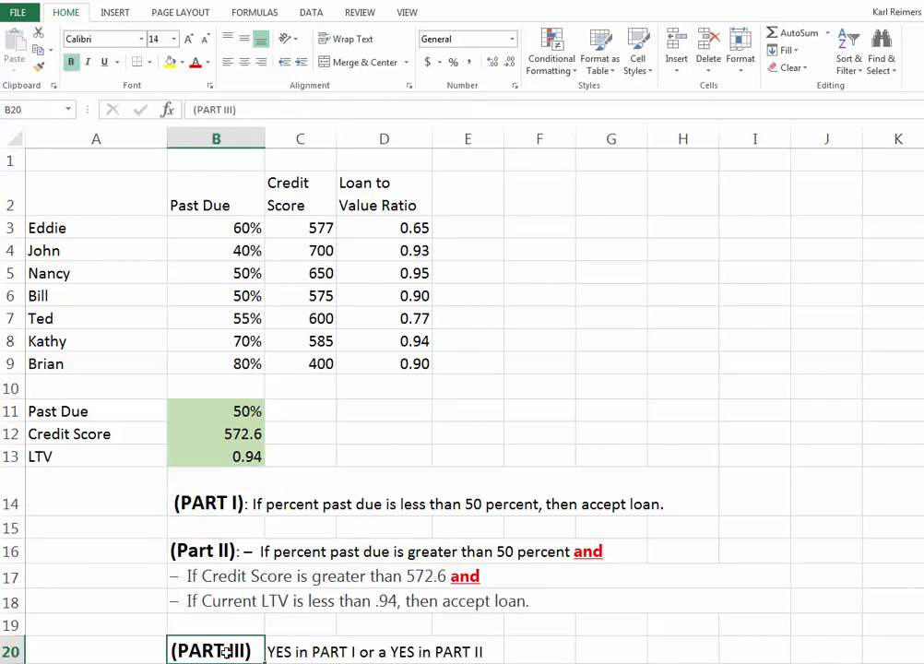
pyautogui.click(210, 511)
pyautogui.click(219, 551)
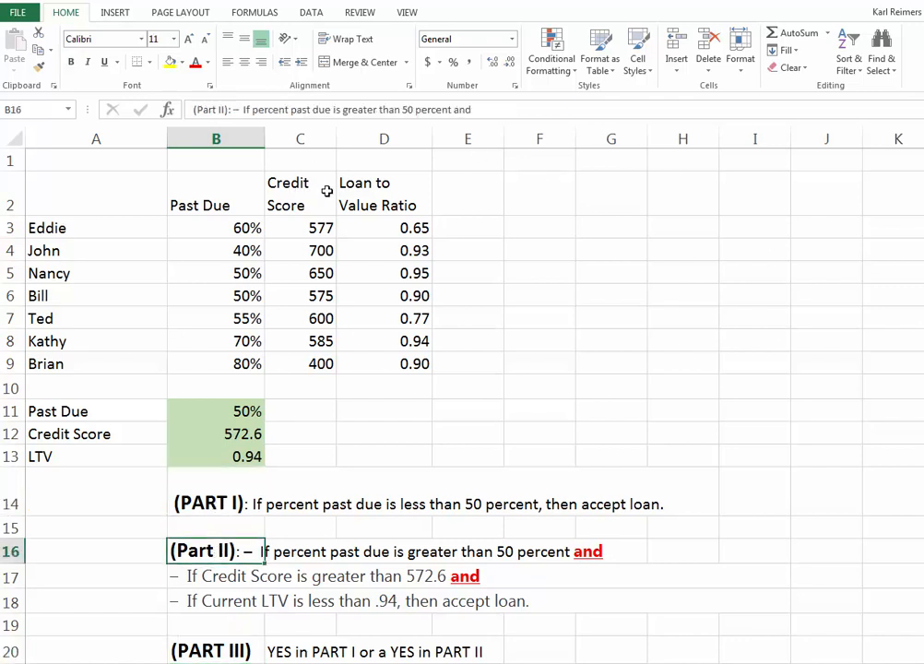
# Step: Examine the Past Due, Credit Score and Loan to Value Ratio columns and the LTV condition of Part II
pyautogui.click(204, 200)
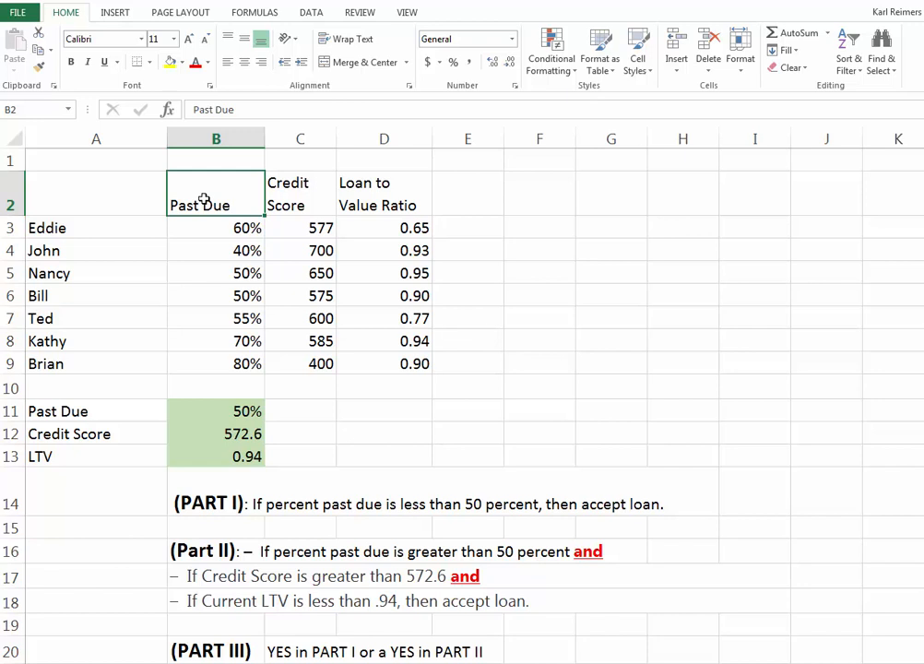
pyautogui.click(310, 197)
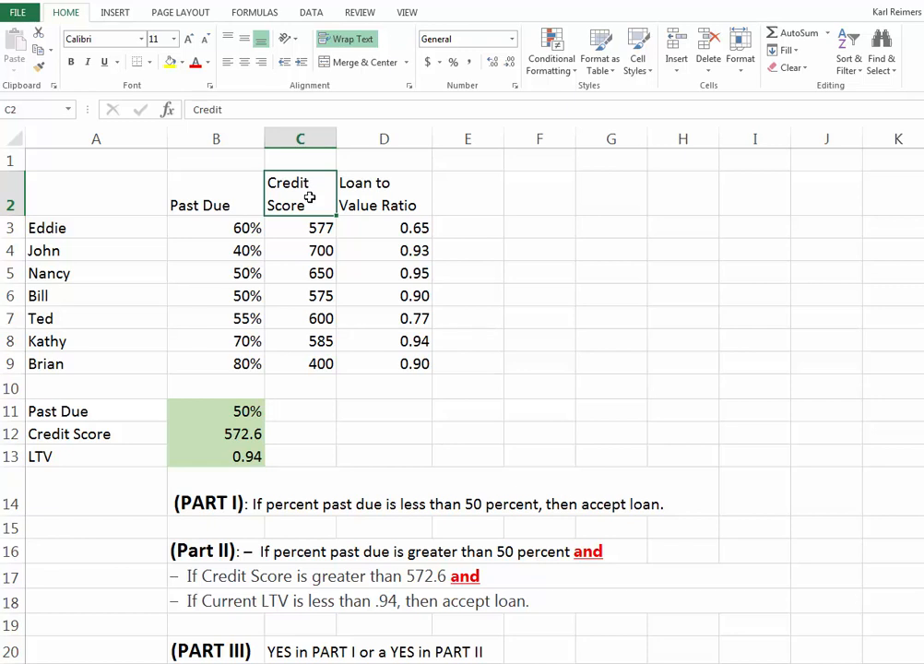
pyautogui.click(313, 232)
pyautogui.click(308, 254)
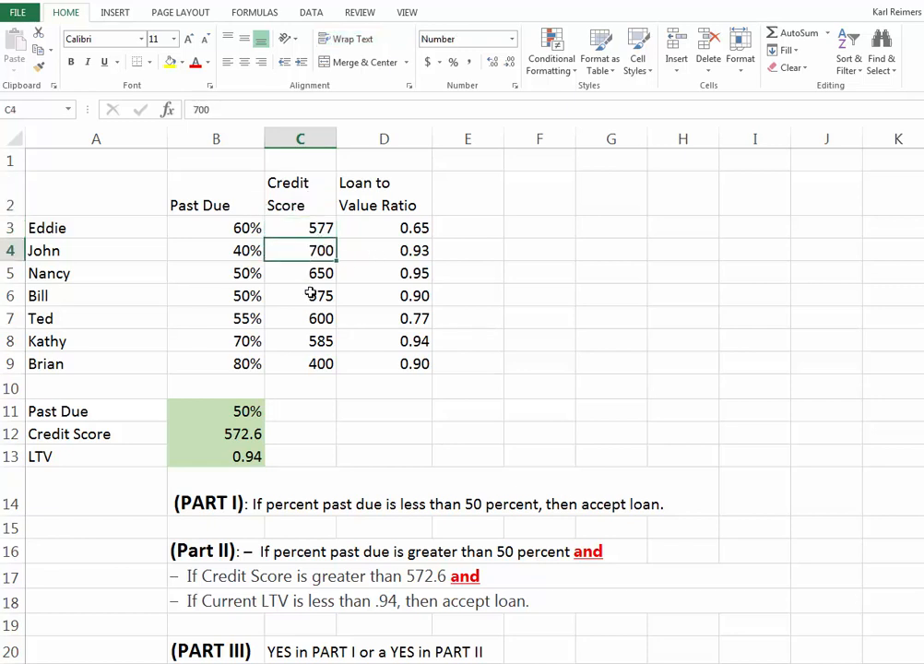
pyautogui.click(309, 275)
pyautogui.click(311, 313)
pyautogui.click(314, 344)
pyautogui.click(320, 378)
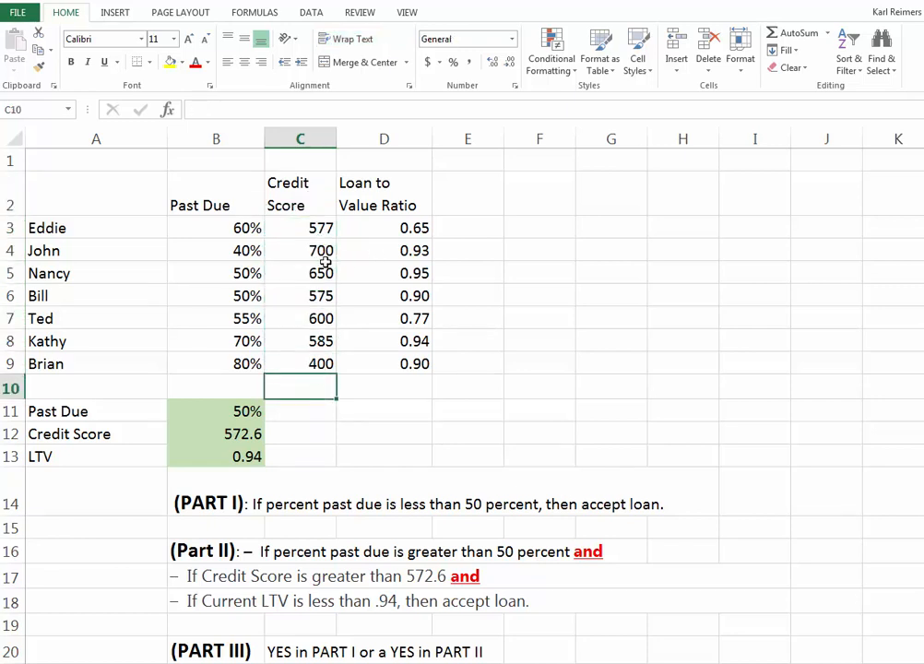
pyautogui.click(315, 228)
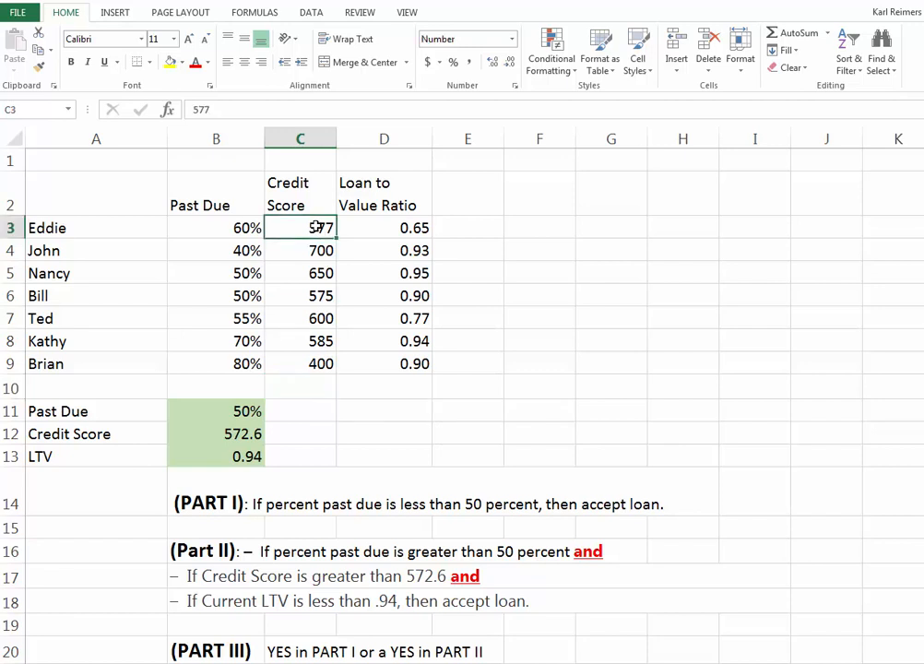
pyautogui.click(399, 189)
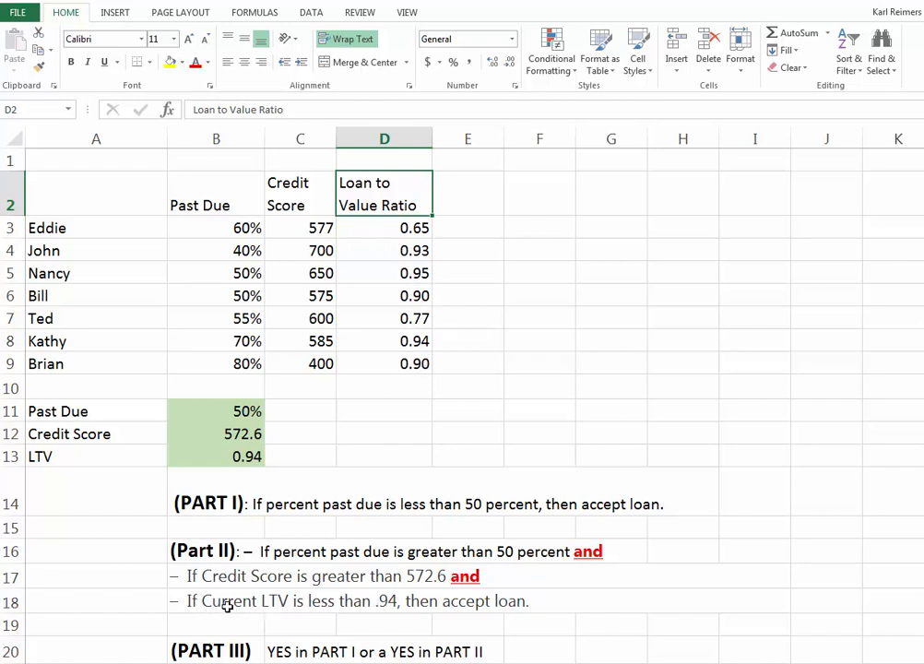
pyautogui.click(262, 608)
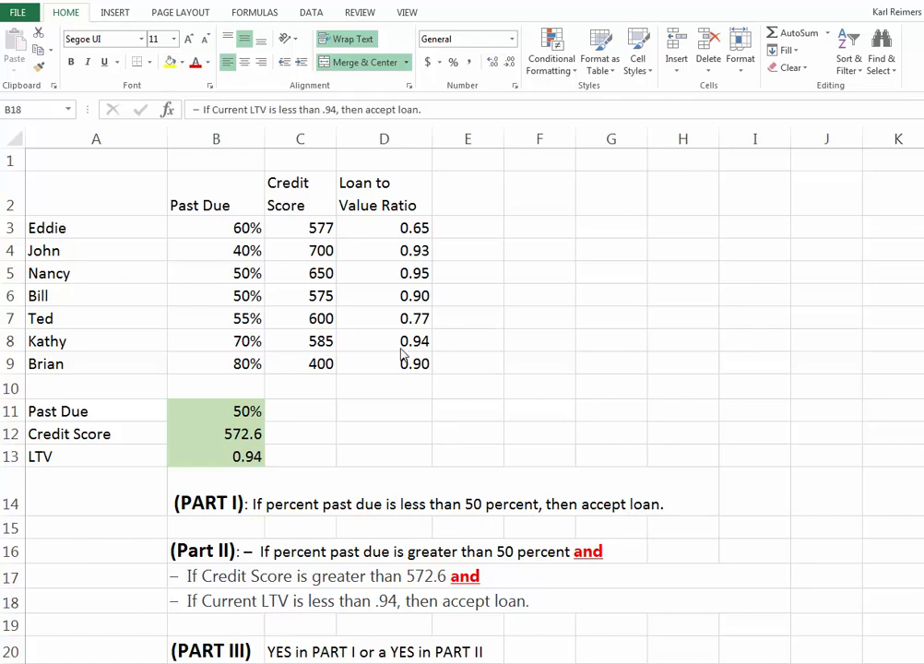
# Step: Move the Past Due threshold from B11 to B1 and insert an empty column before the Credit Score column
pyautogui.click(238, 415)
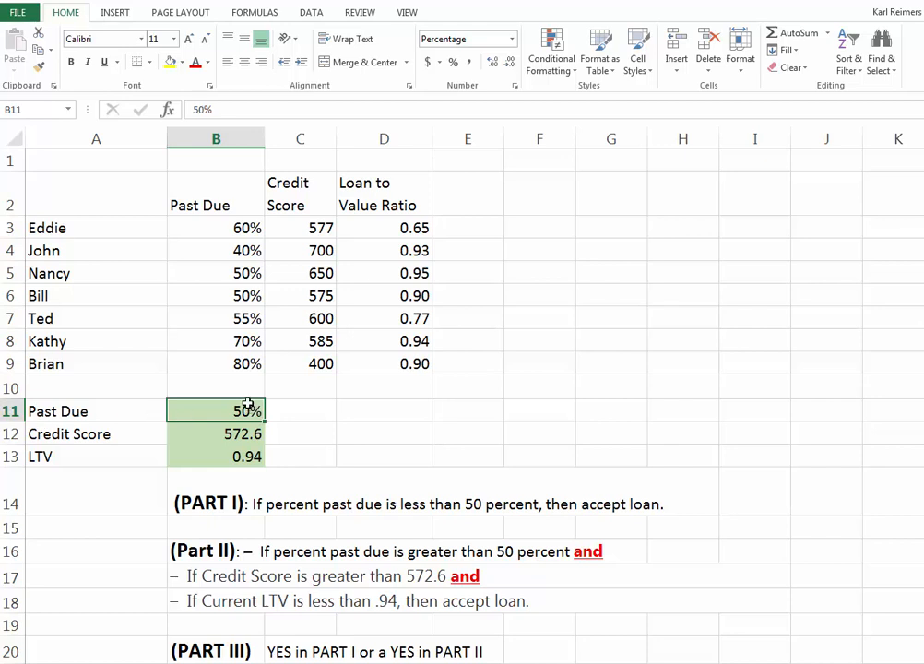
pyautogui.moveTo(244, 399); pyautogui.dragTo(234, 160)
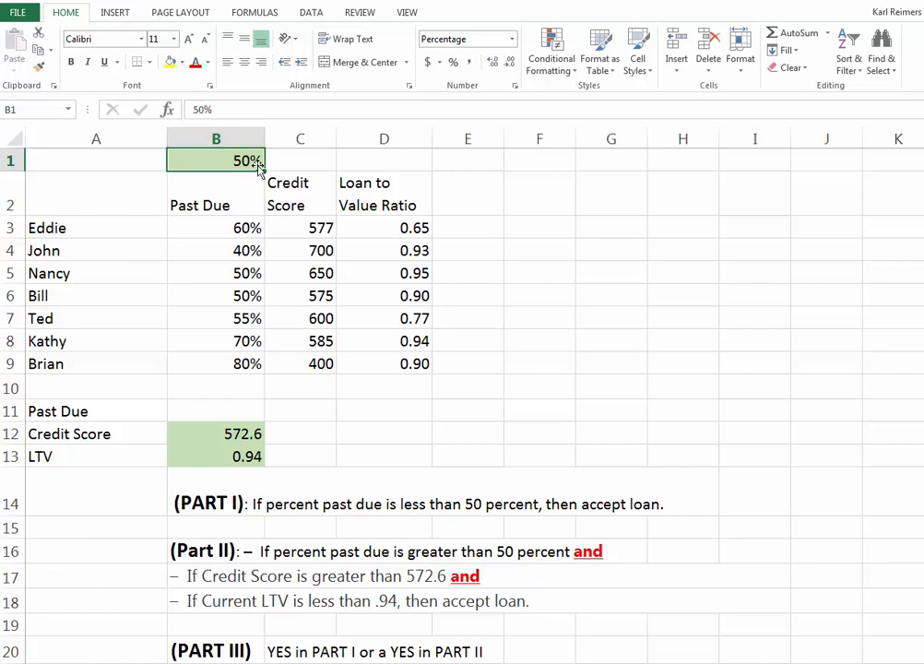
pyautogui.rightClick(300, 138)
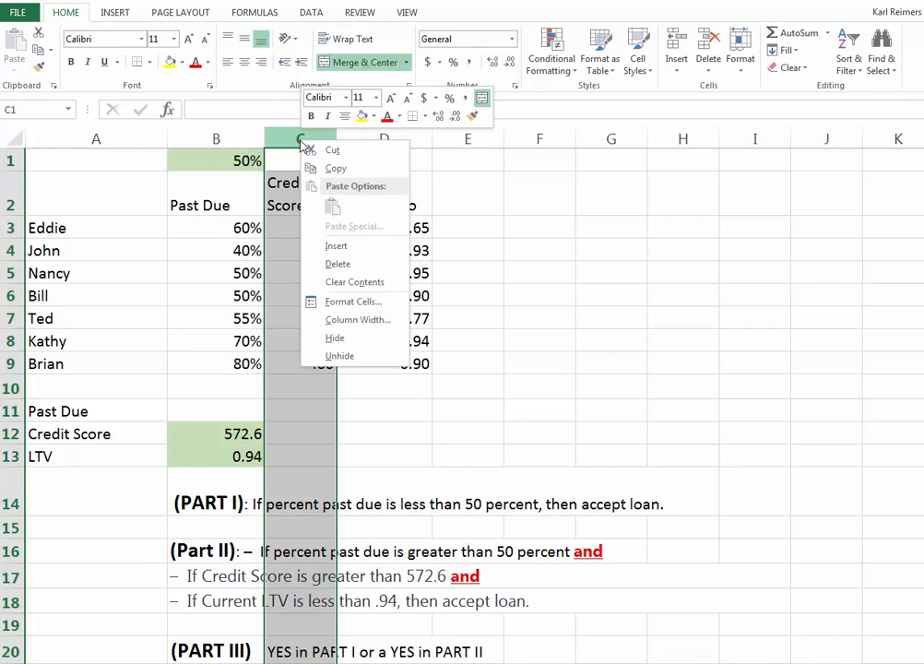
pyautogui.click(336, 246)
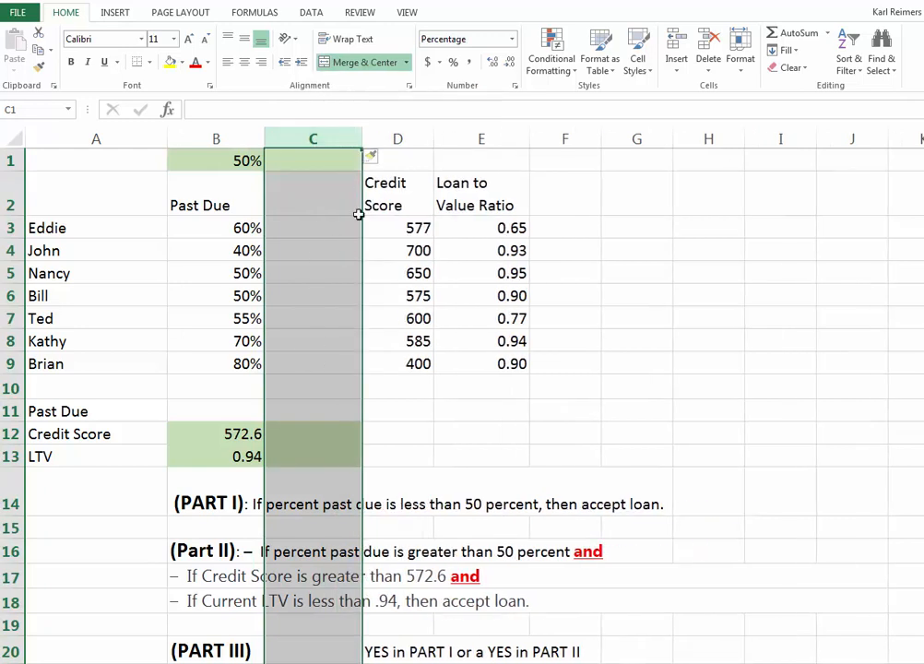
# Step: Fill cell C3 yellow and insert an IF function in it
pyautogui.click(279, 225)
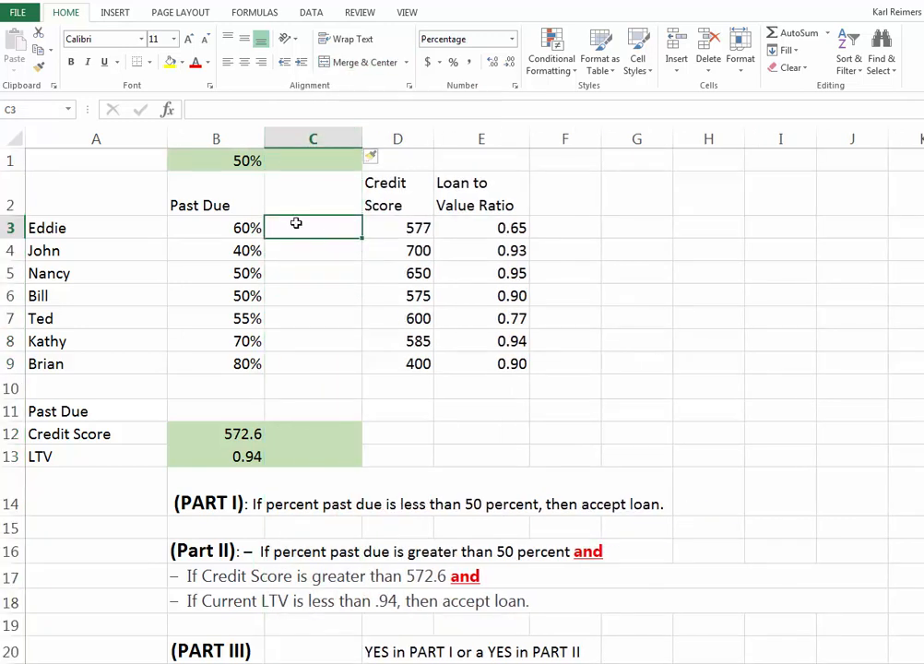
pyautogui.click(170, 67)
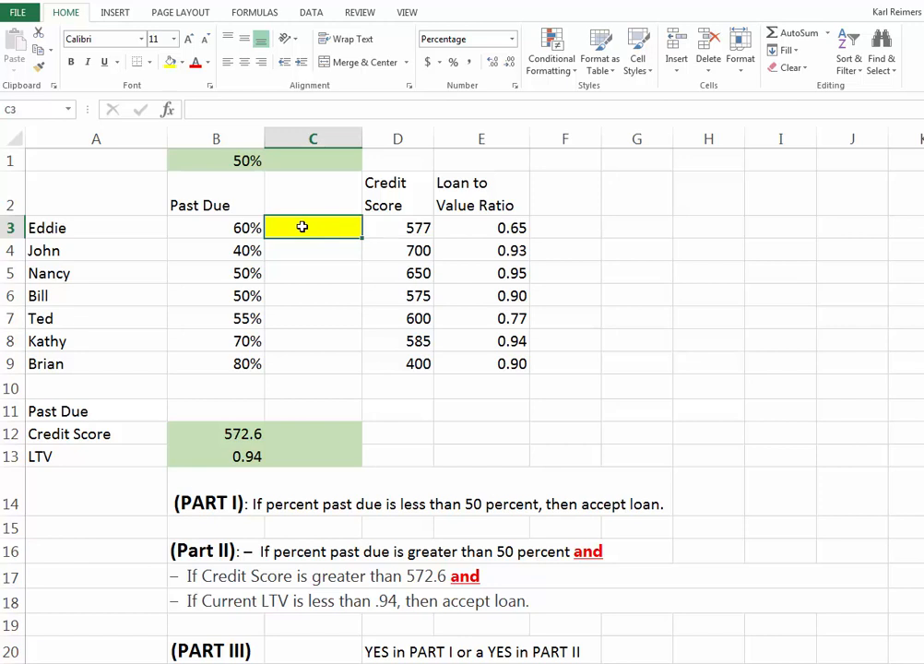
pyautogui.click(167, 110)
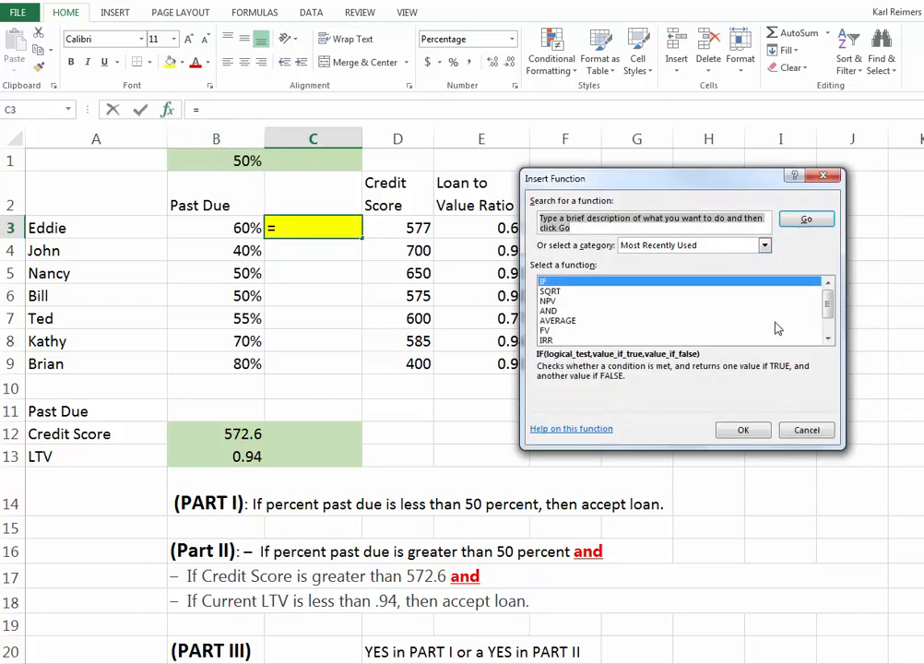
pyautogui.click(549, 284)
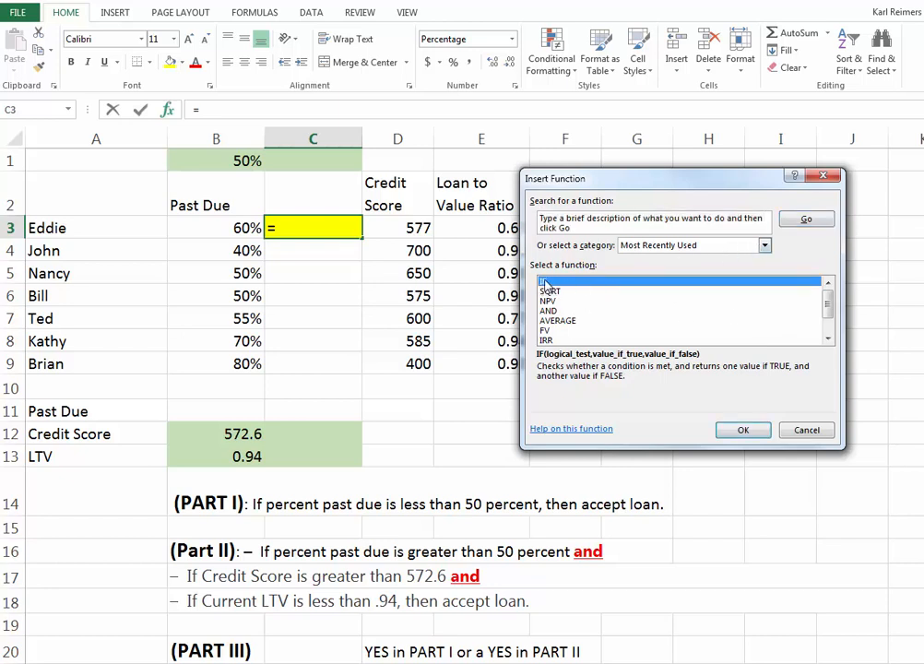
pyautogui.click(743, 430)
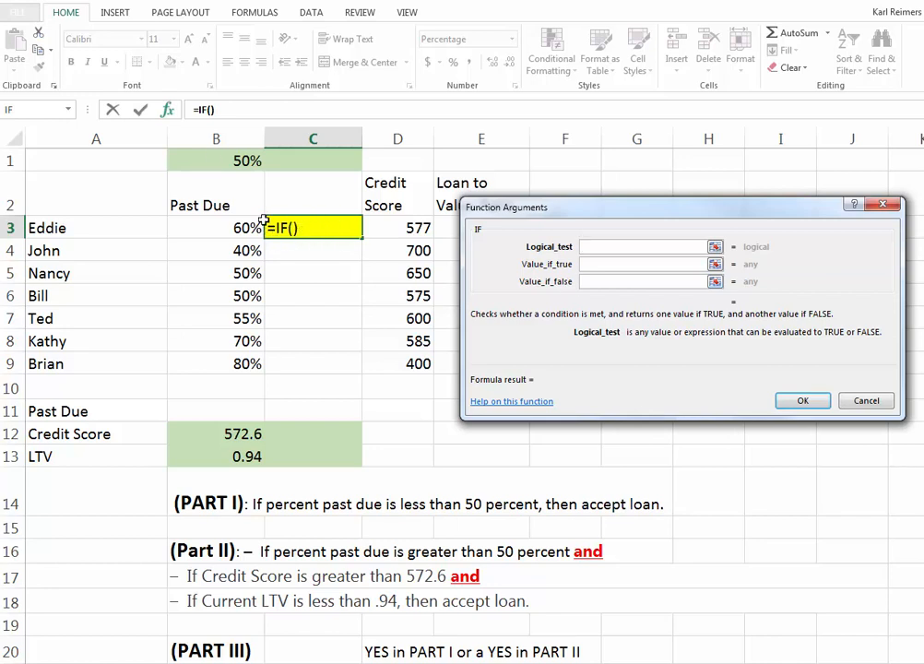
# Step: Set the IF logical test to B3<$B$1, with the threshold cell as an absolute reference
pyautogui.click(233, 227)
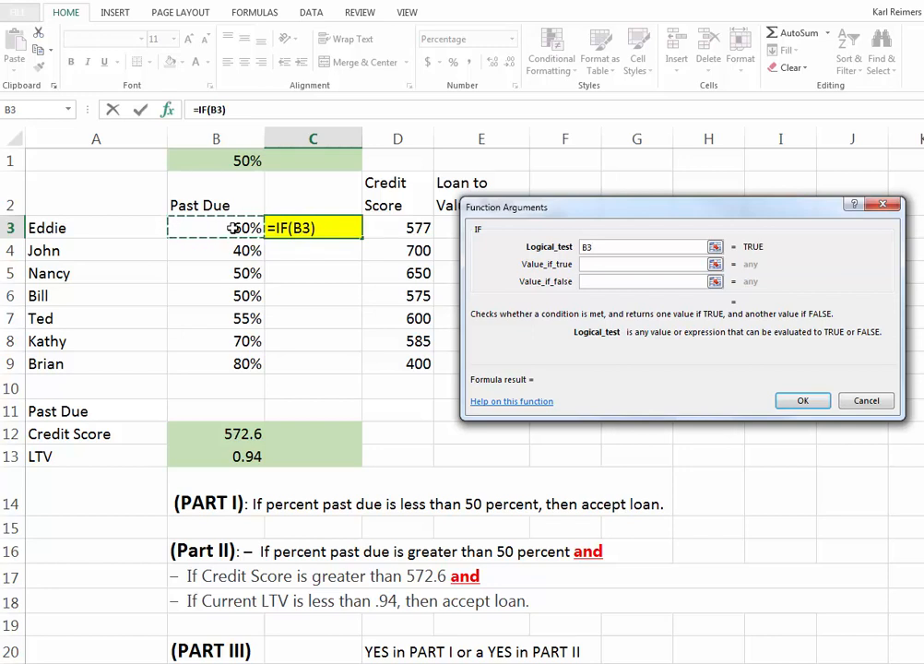
pyautogui.write('<')
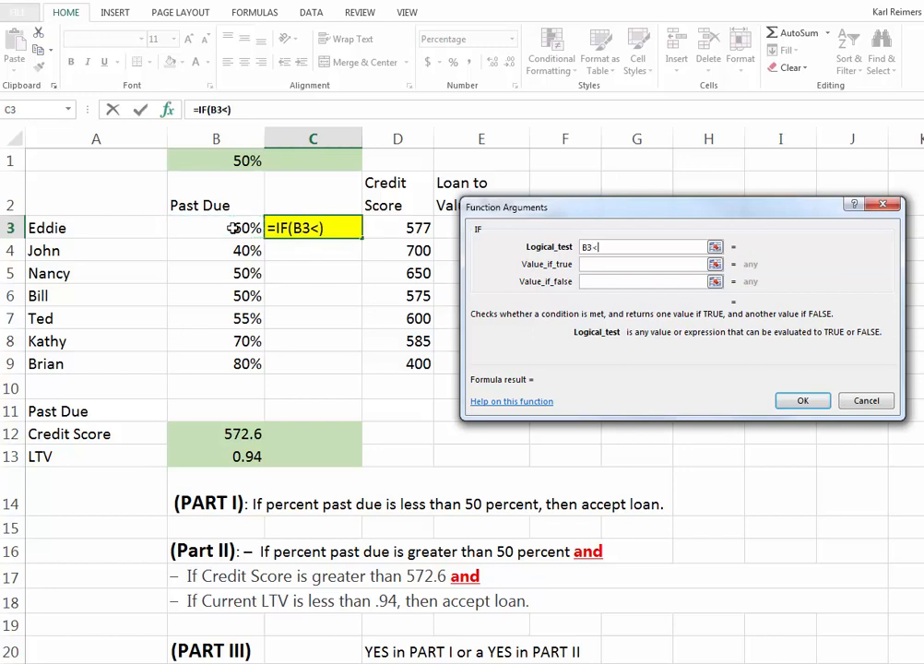
pyautogui.click(234, 161)
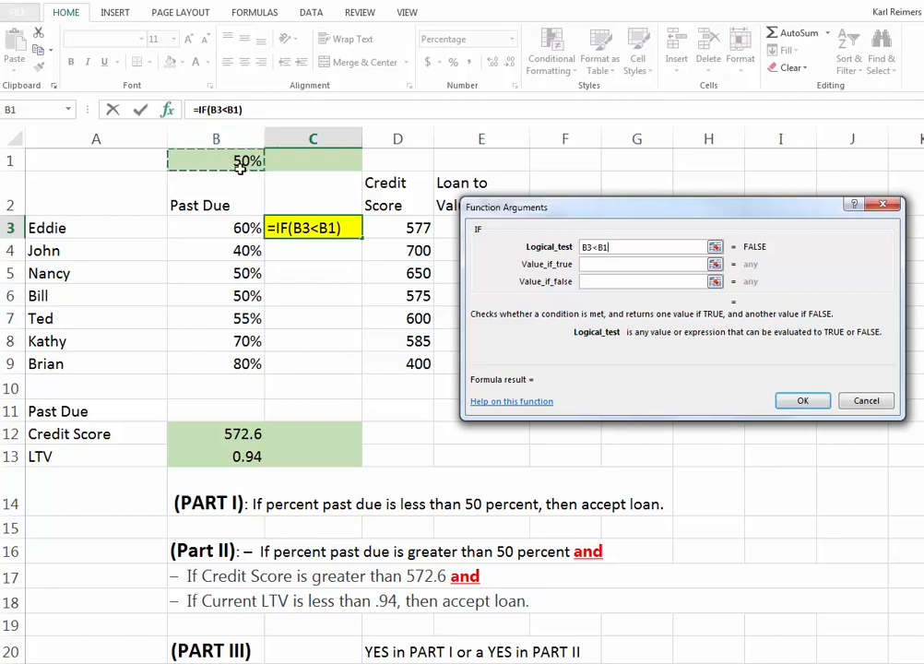
pyautogui.click(604, 246)
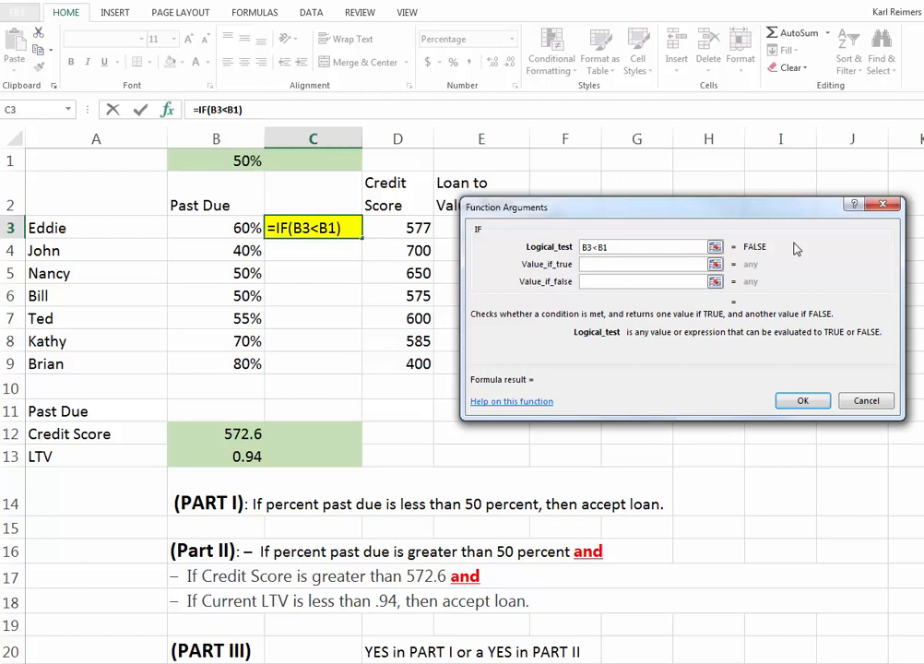
pyautogui.press('F4')
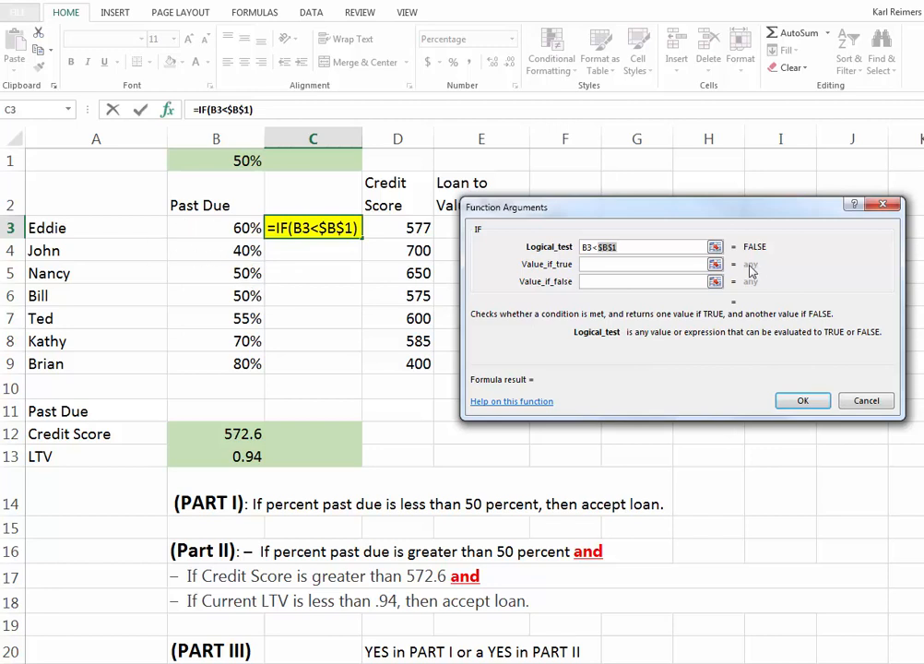
# Step: Complete the IF formula with "YES" if true and "NO" if false, and narrow column C slightly
pyautogui.click(593, 264)
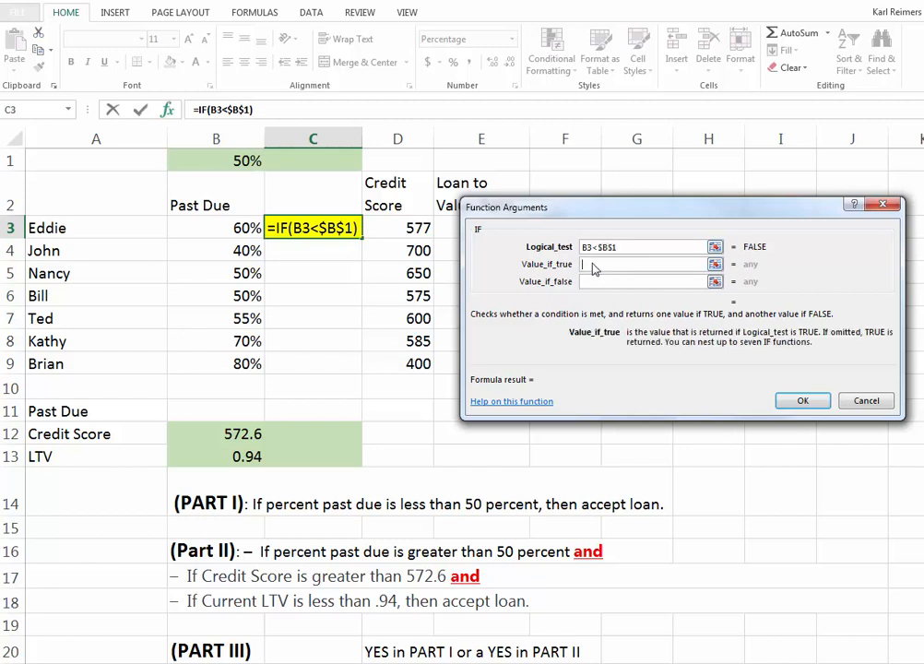
pyautogui.write('YES')
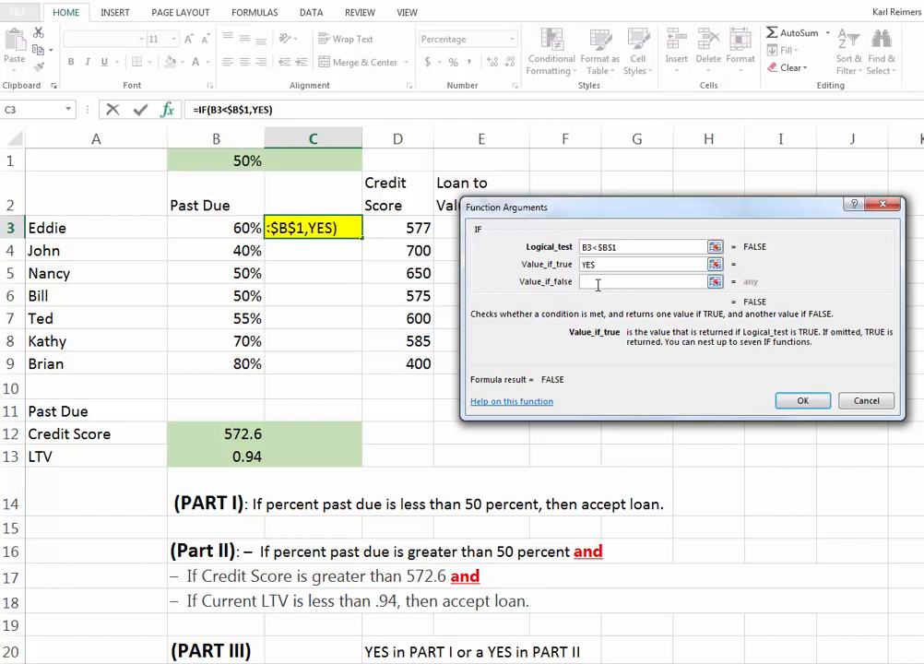
pyautogui.click(595, 281)
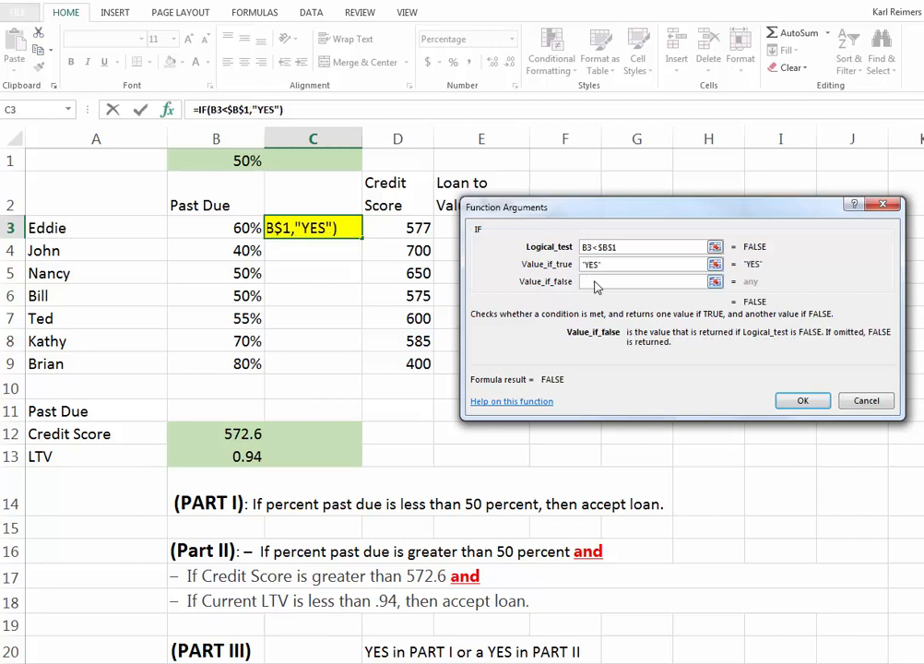
pyautogui.write('NO')
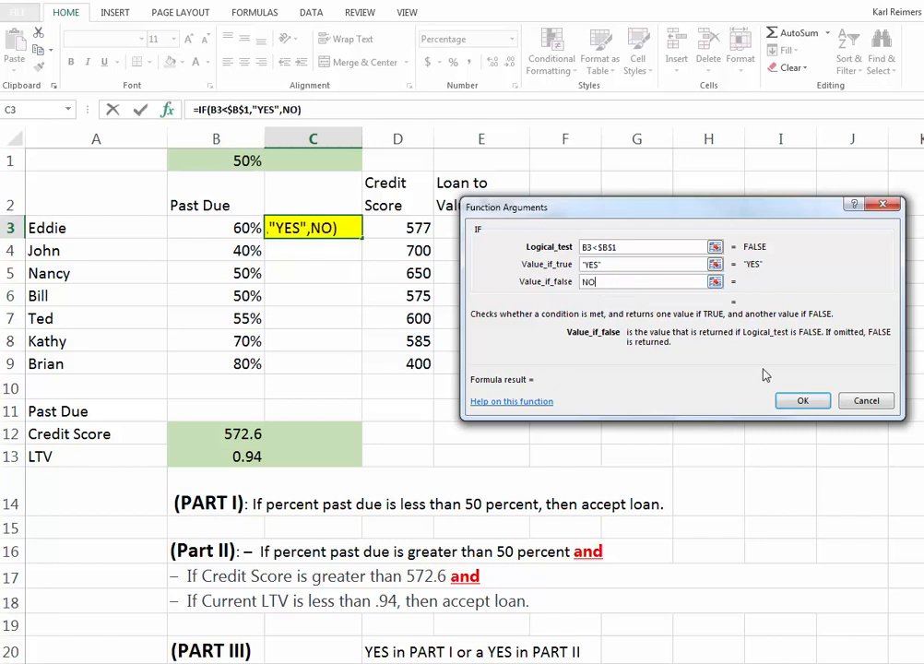
pyautogui.click(584, 281)
pyautogui.write('"NO')
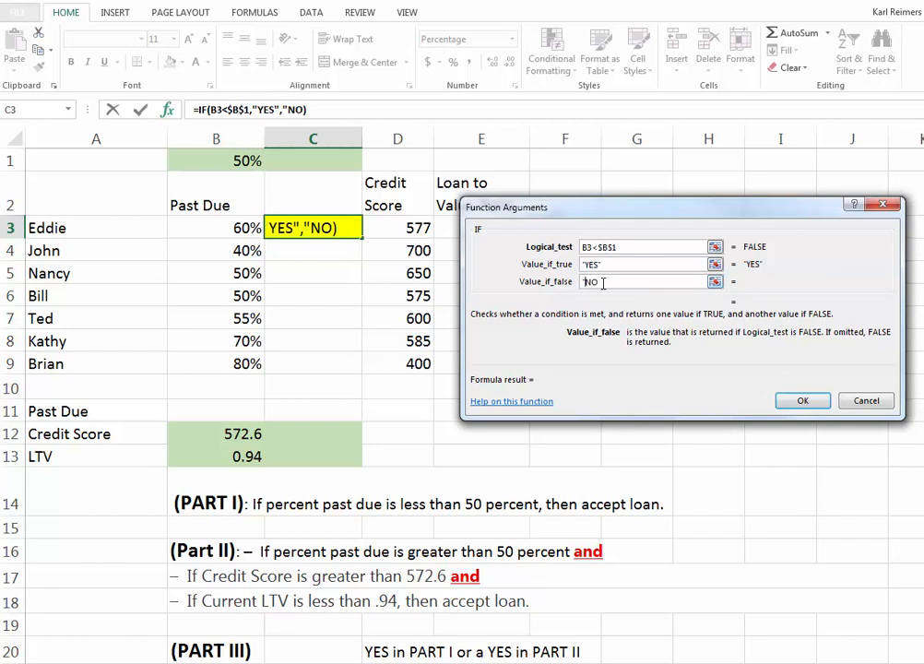
pyautogui.write('"')
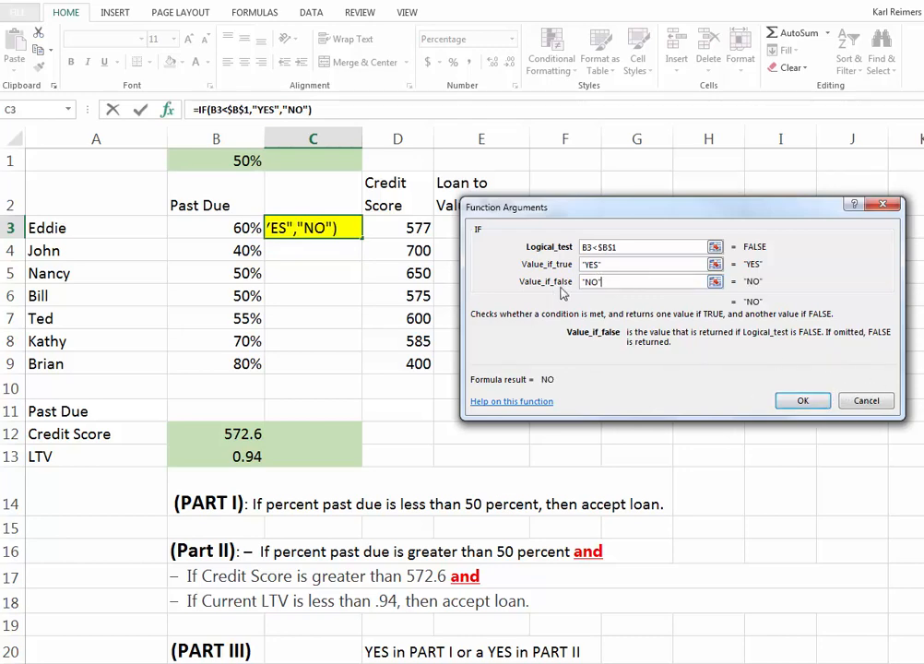
pyautogui.click(801, 401)
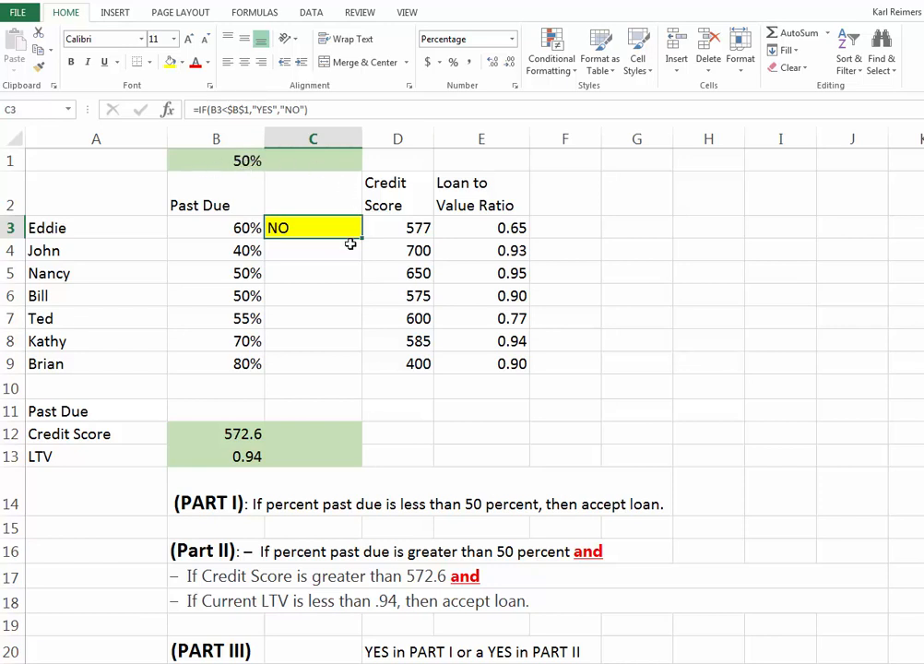
pyautogui.moveTo(361, 139); pyautogui.dragTo(340, 138)
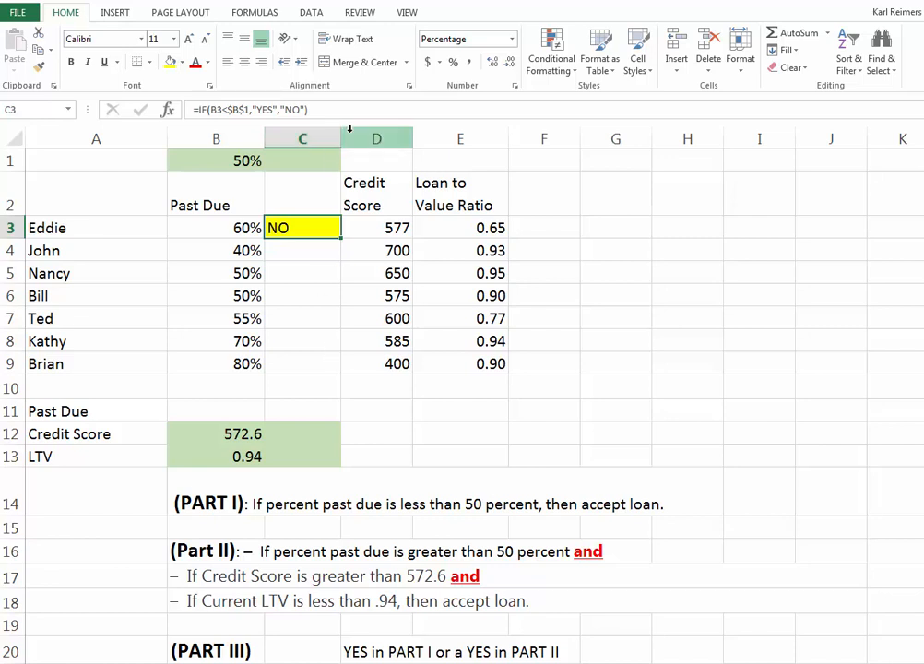
# Step: Try copying the C3 formula down through C9, and undo the fill
pyautogui.doubleClick(340, 238)
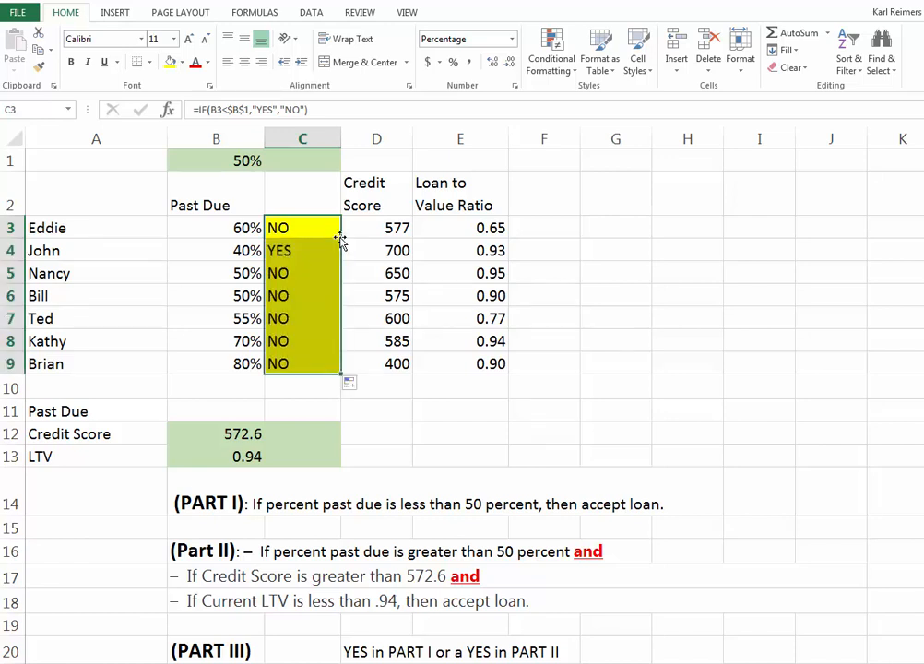
pyautogui.hotkey('ctrl', 'z')
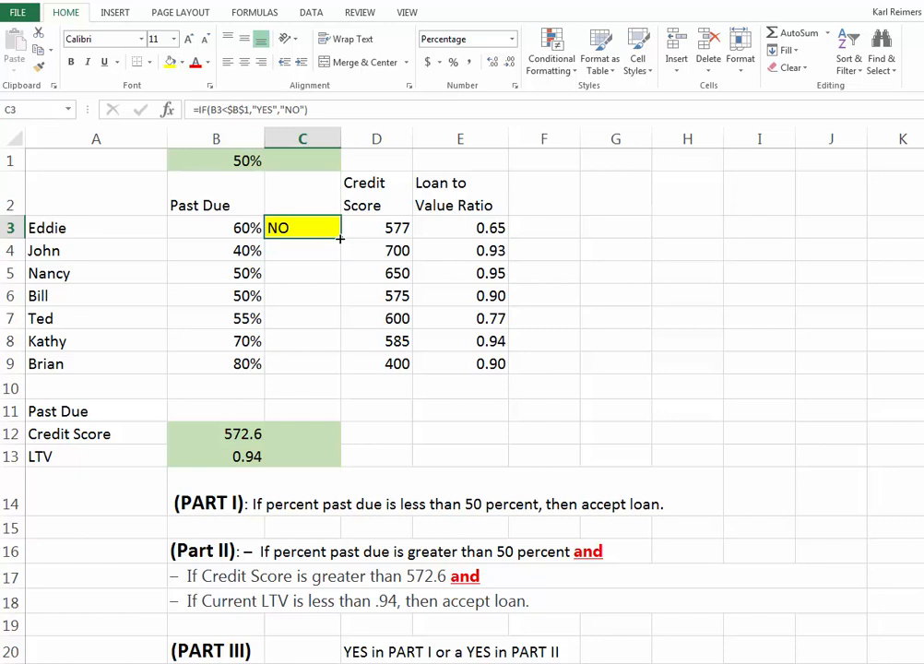
# Step: Copy the C3 formula down through C9 and check the copied formula in C4
pyautogui.moveTo(339, 239)
pyautogui.mouseDown()
pyautogui.moveTo(331, 379)
pyautogui.moveTo(340, 379)
pyautogui.mouseUp()
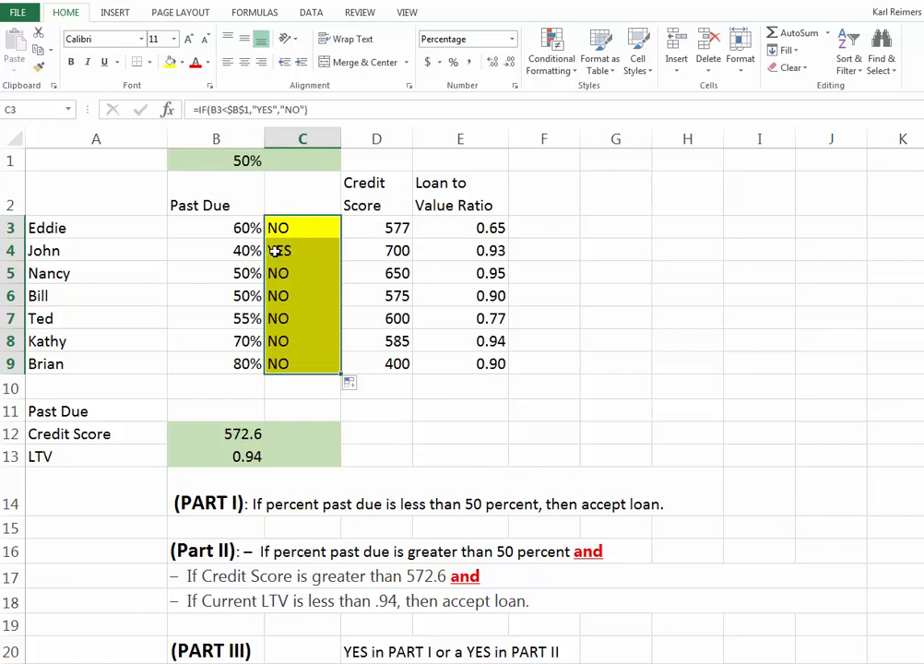
pyautogui.click(308, 252)
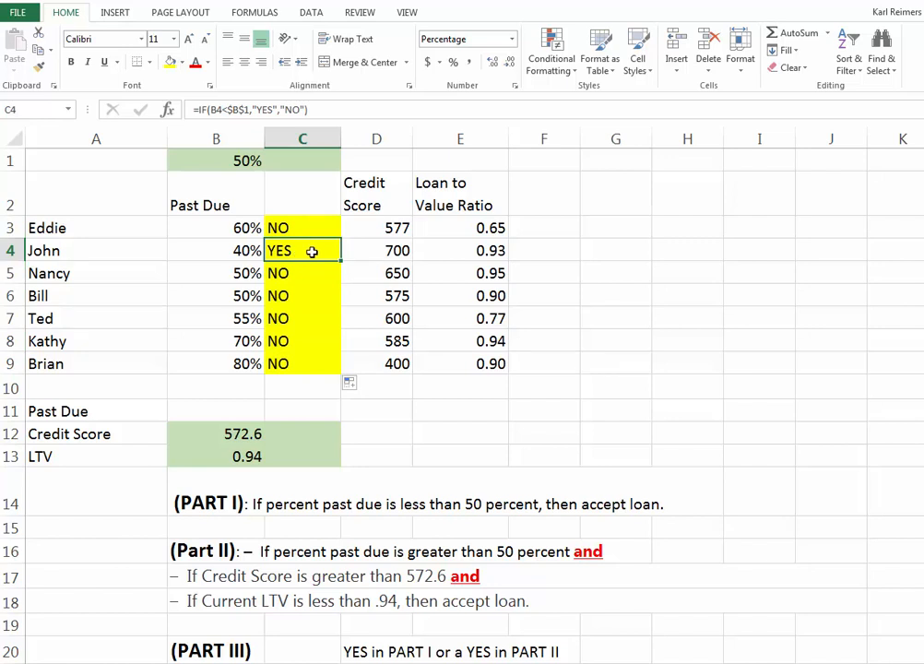
# Step: Review the Part II rule against the results in C3:C9 and the Credit Score and Loan to Value Ratio columns
pyautogui.click(185, 551)
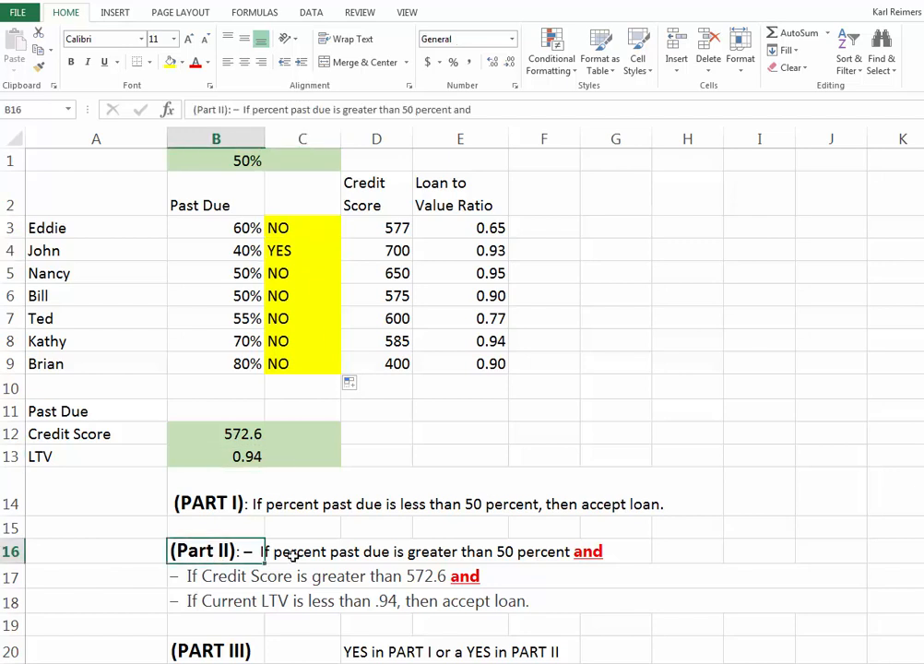
pyautogui.click(287, 228)
pyautogui.click(284, 250)
pyautogui.click(284, 273)
pyautogui.click(284, 295)
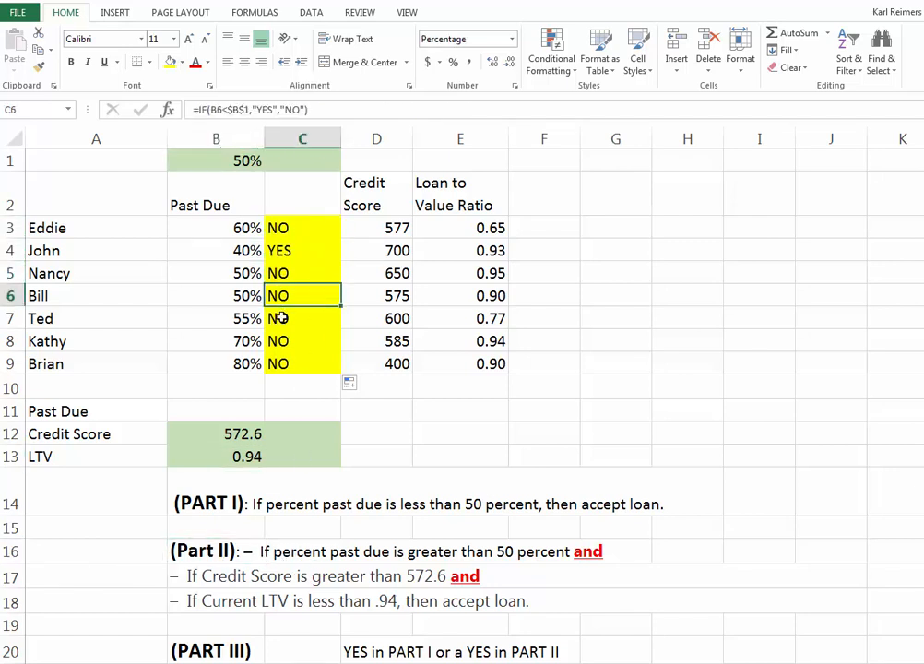
pyautogui.click(283, 318)
pyautogui.click(289, 342)
pyautogui.click(287, 364)
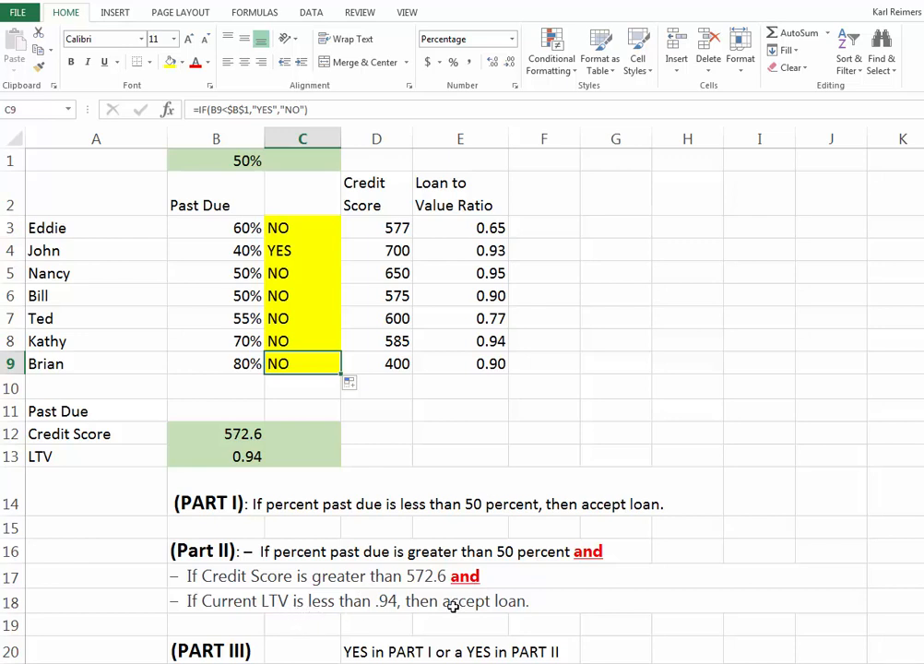
pyautogui.click(280, 315)
pyautogui.press('Up')
pyautogui.press('Down')
pyautogui.press('Down')
pyautogui.press('Down')
pyautogui.click(381, 184)
pyautogui.click(480, 187)
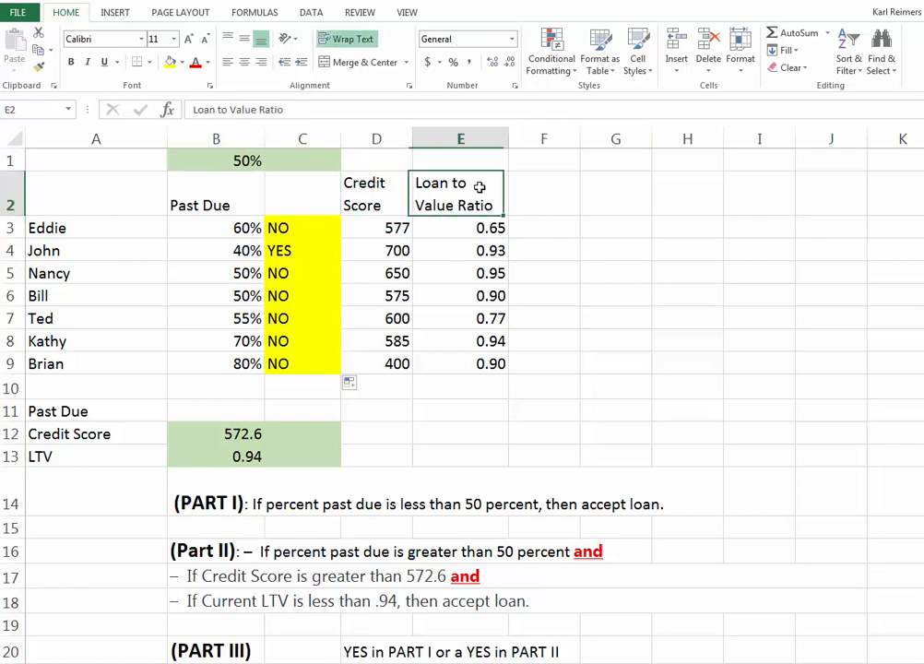
pyautogui.click(378, 196)
pyautogui.click(486, 191)
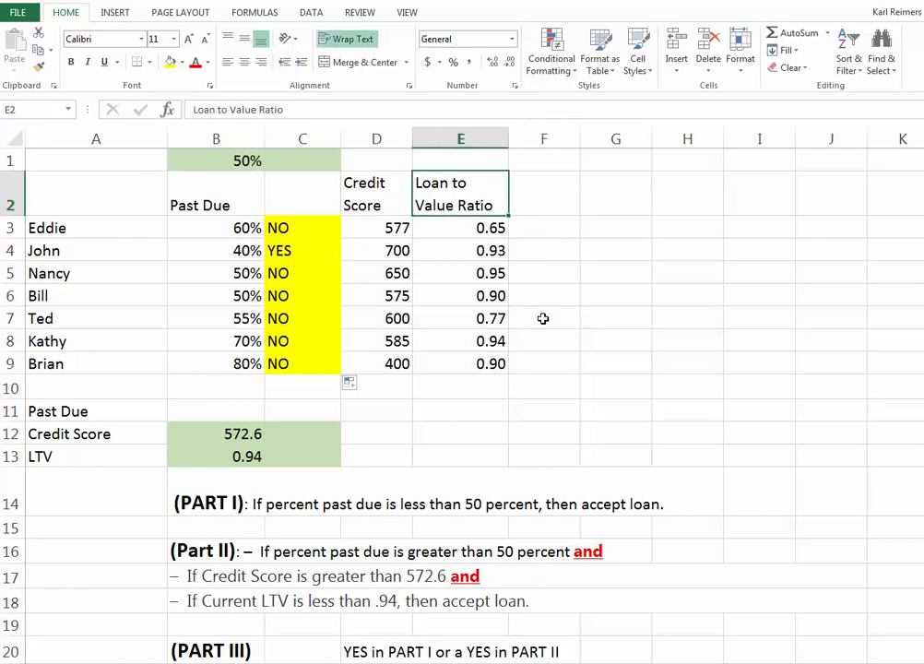
# Step: Fill cell F3 yellow and insert an IF function in it, keeping the worksheet data in view
pyautogui.click(543, 228)
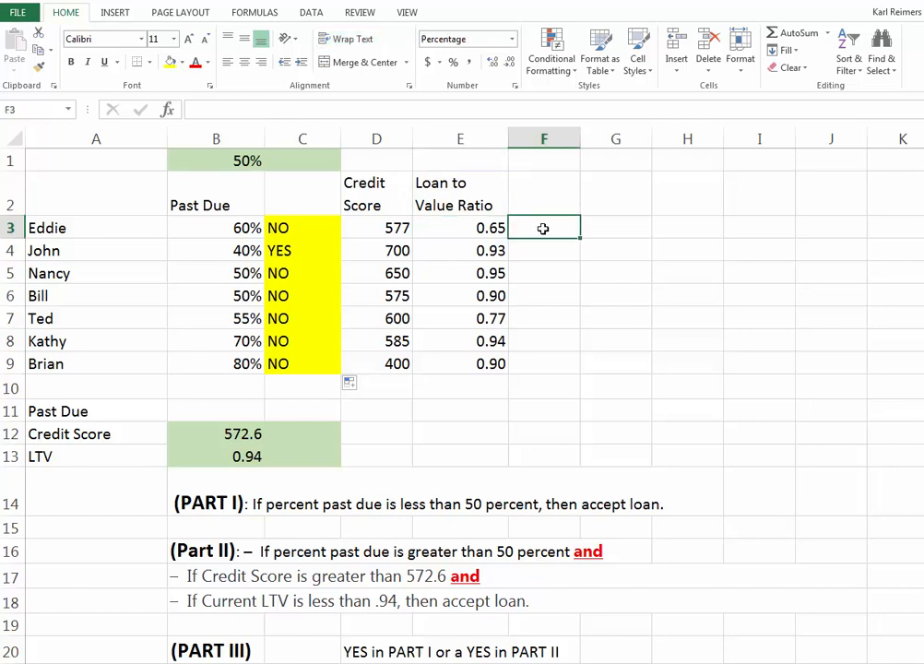
pyautogui.click(169, 62)
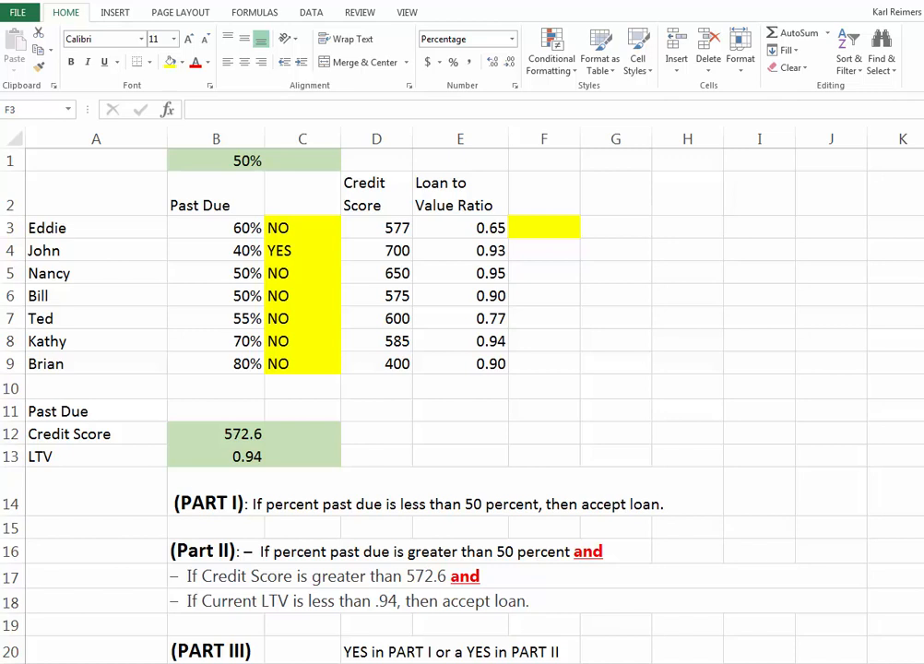
pyautogui.click(542, 229)
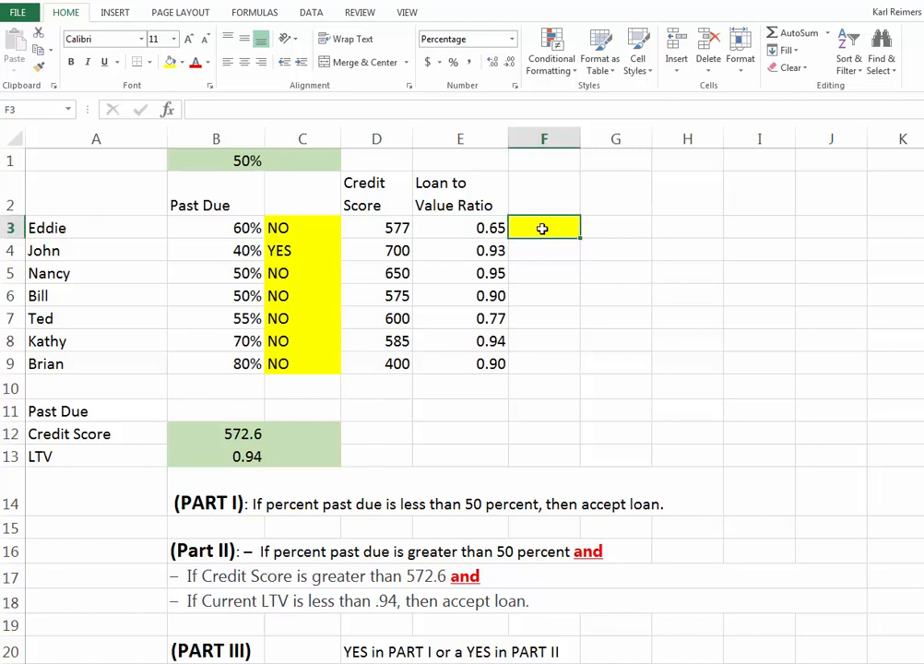
pyautogui.click(167, 111)
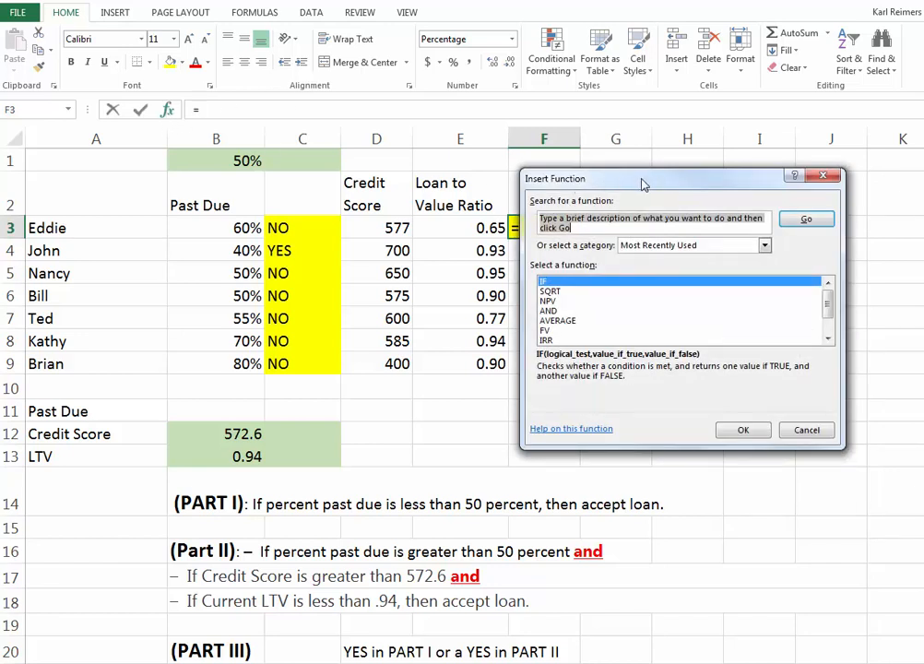
pyautogui.moveTo(643, 181); pyautogui.dragTo(718, 197)
pyautogui.moveTo(693, 157); pyautogui.dragTo(739, 184)
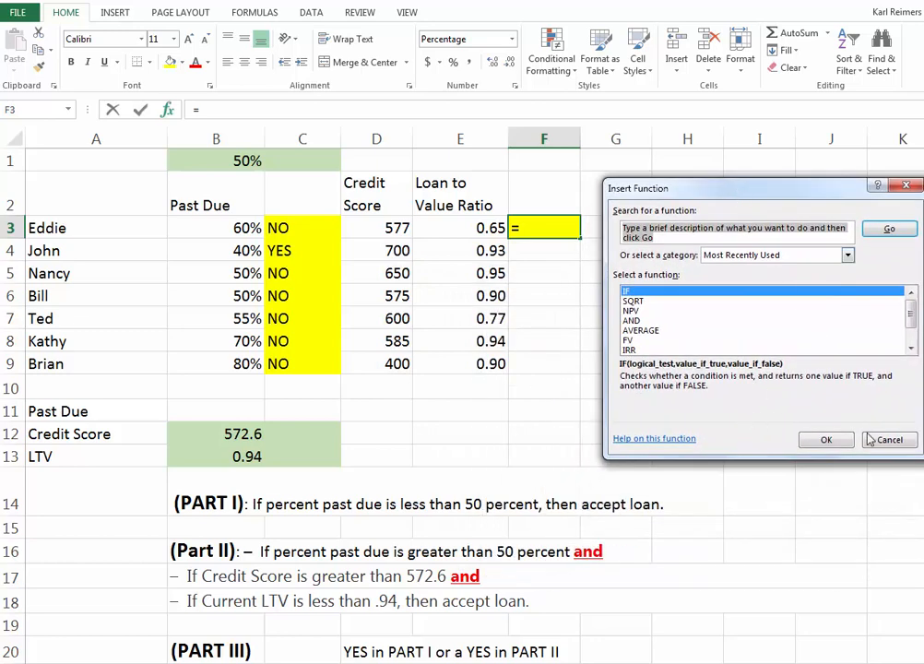
pyautogui.click(827, 441)
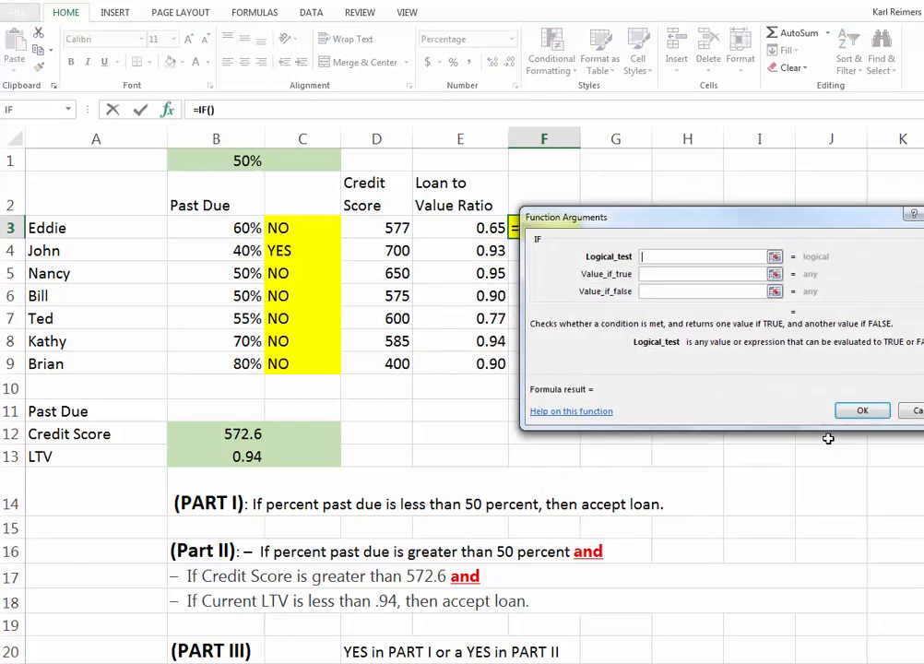
pyautogui.moveTo(715, 219); pyautogui.dragTo(669, 395)
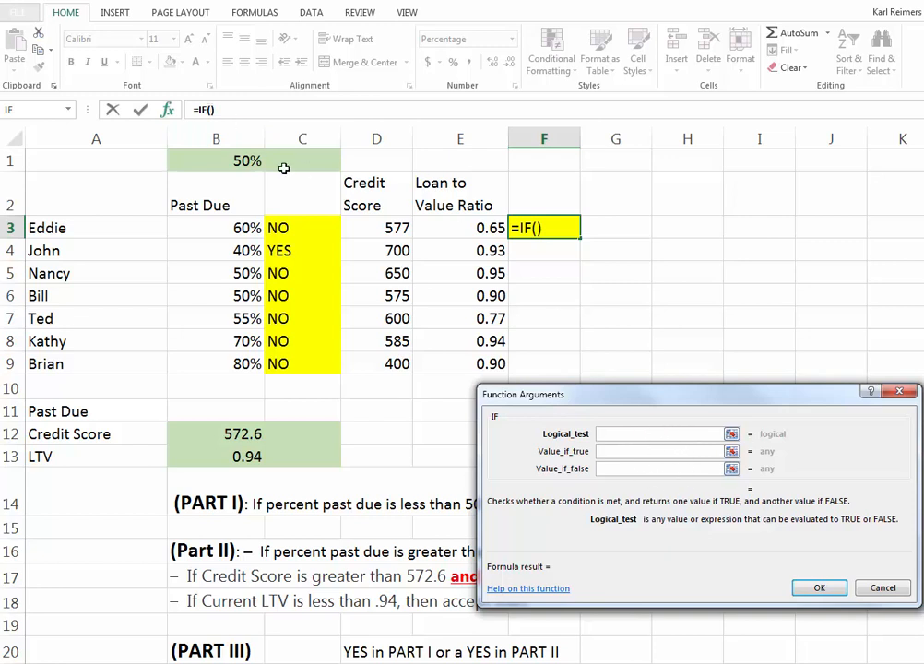
# Step: Nest an AND function as the logical test inside the IF formula in F3
pyautogui.click(210, 110)
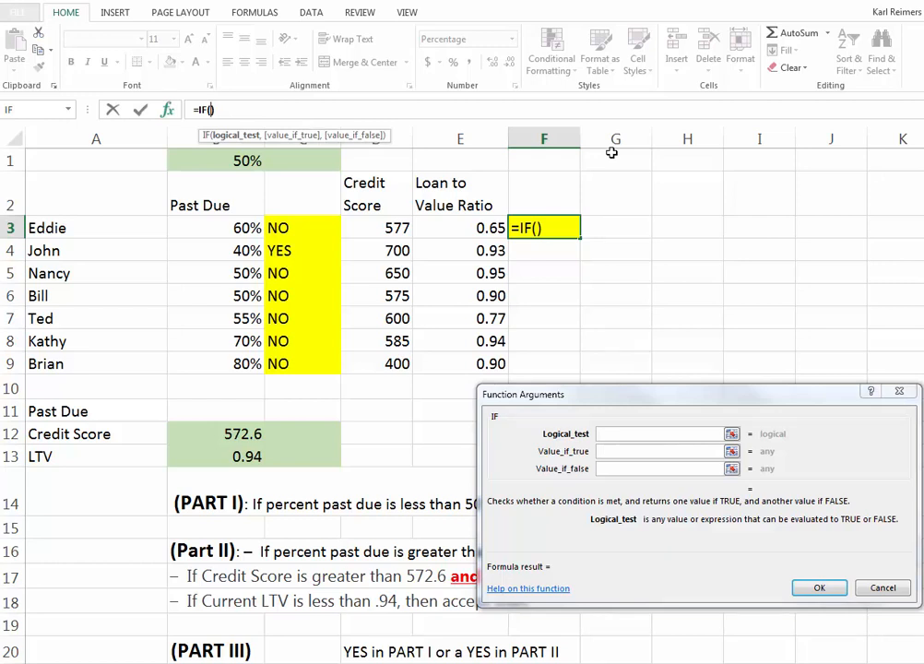
pyautogui.write('AND')
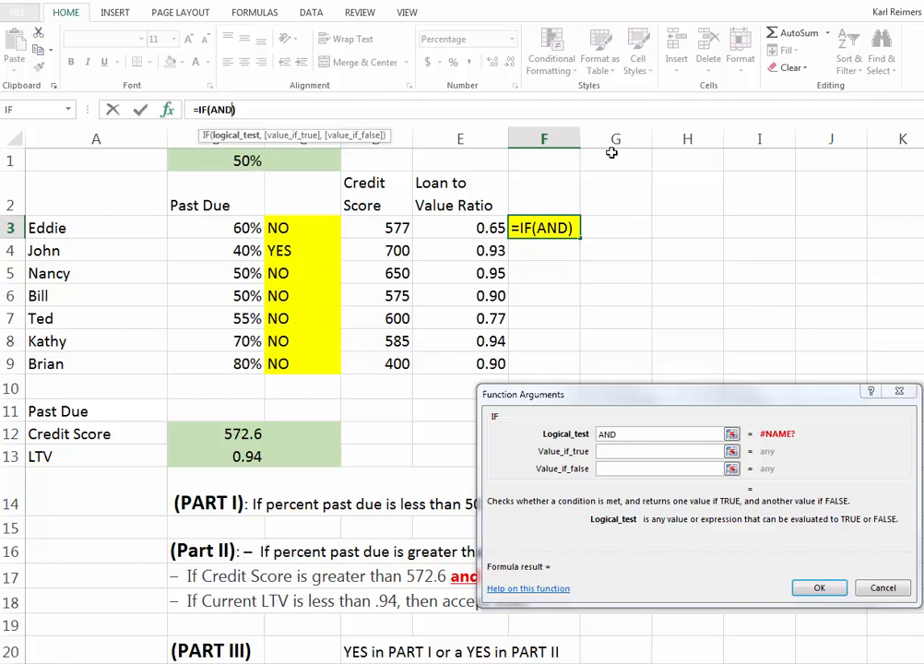
pyautogui.write('(')
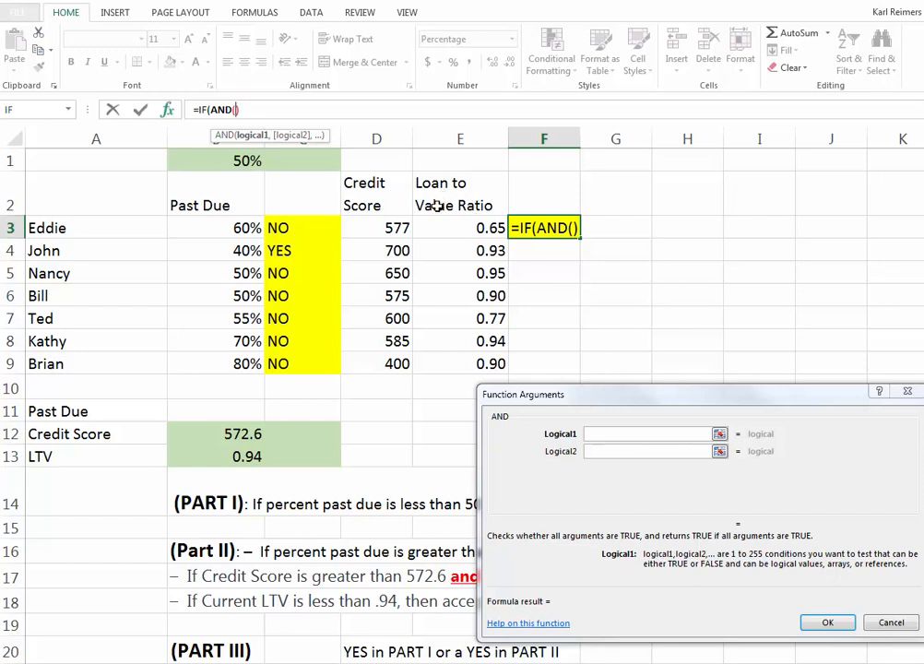
# Step: Set the first AND condition to C3="NO"
pyautogui.click(600, 432)
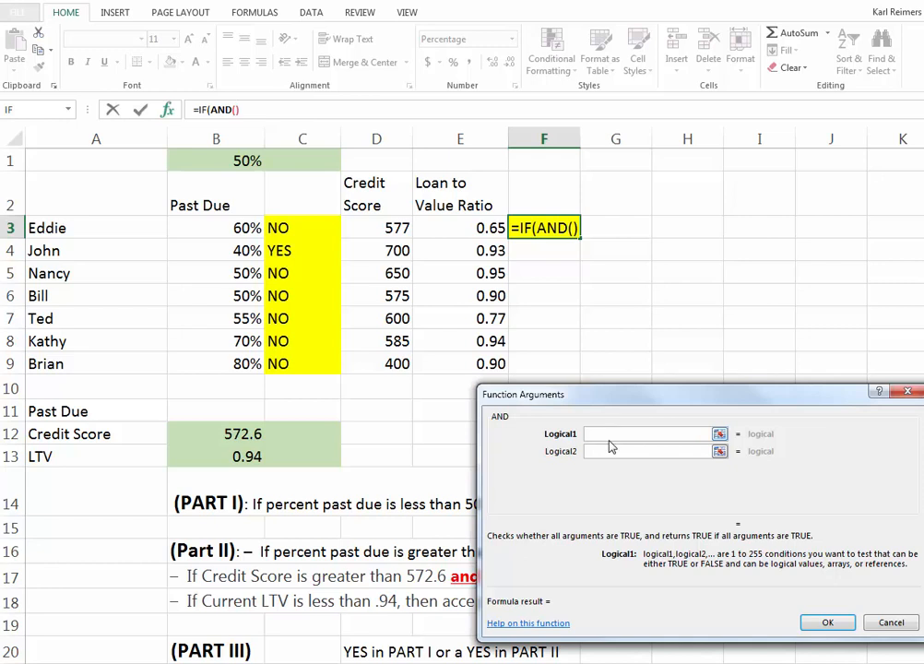
pyautogui.click(289, 228)
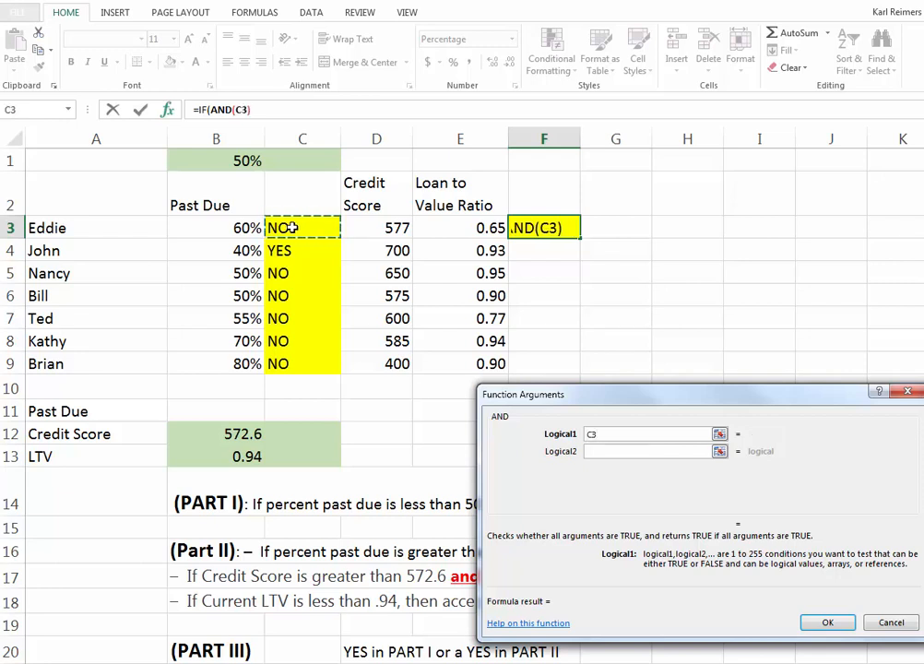
pyautogui.write('=')
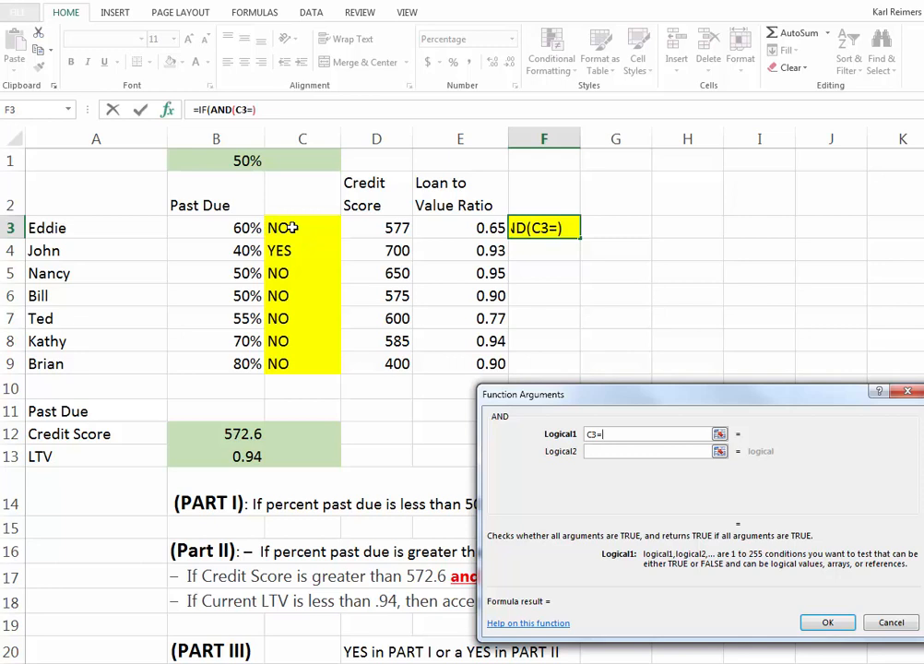
pyautogui.write('"')
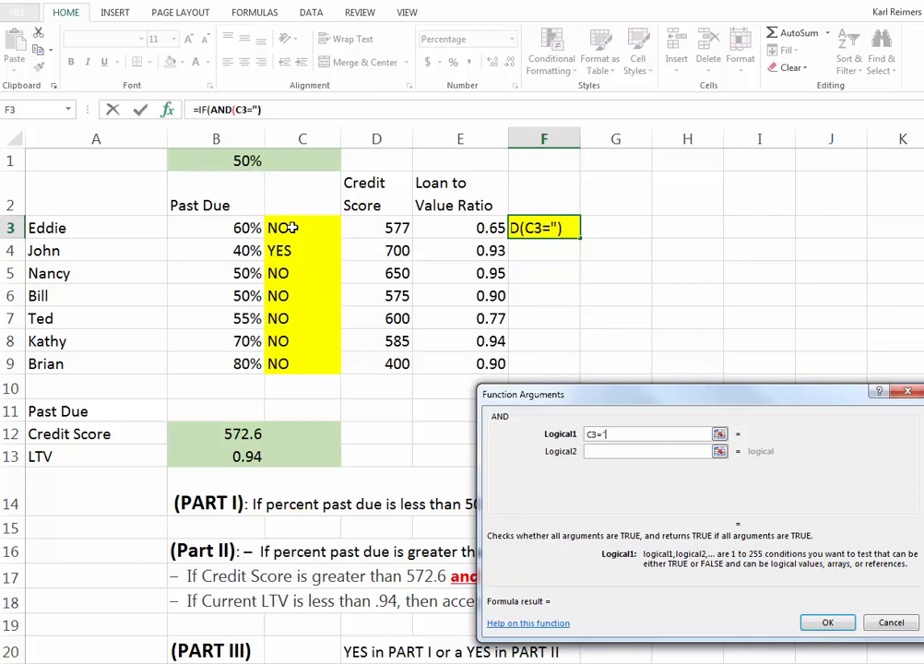
pyautogui.write('NO')
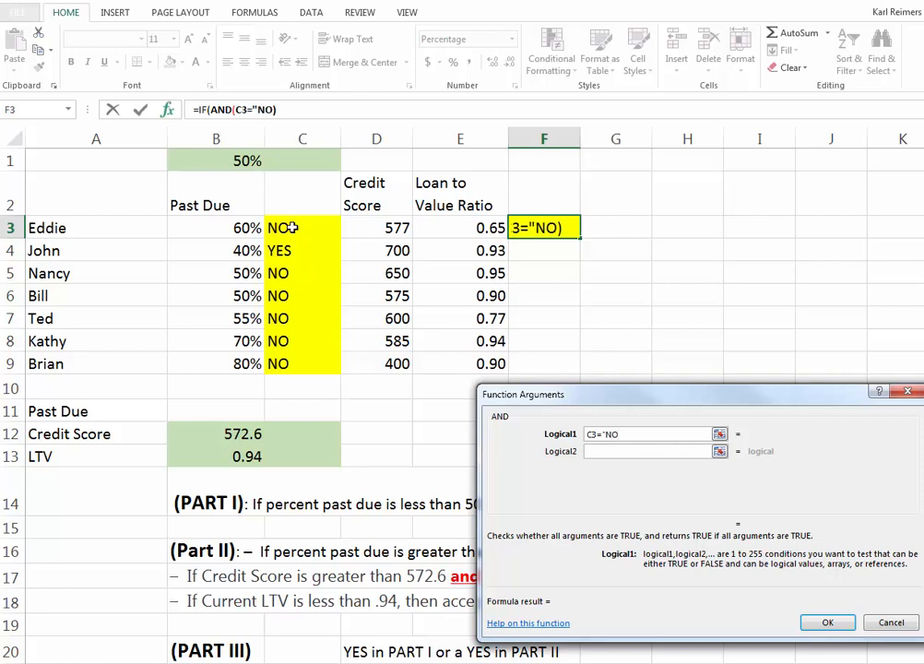
pyautogui.write('"')
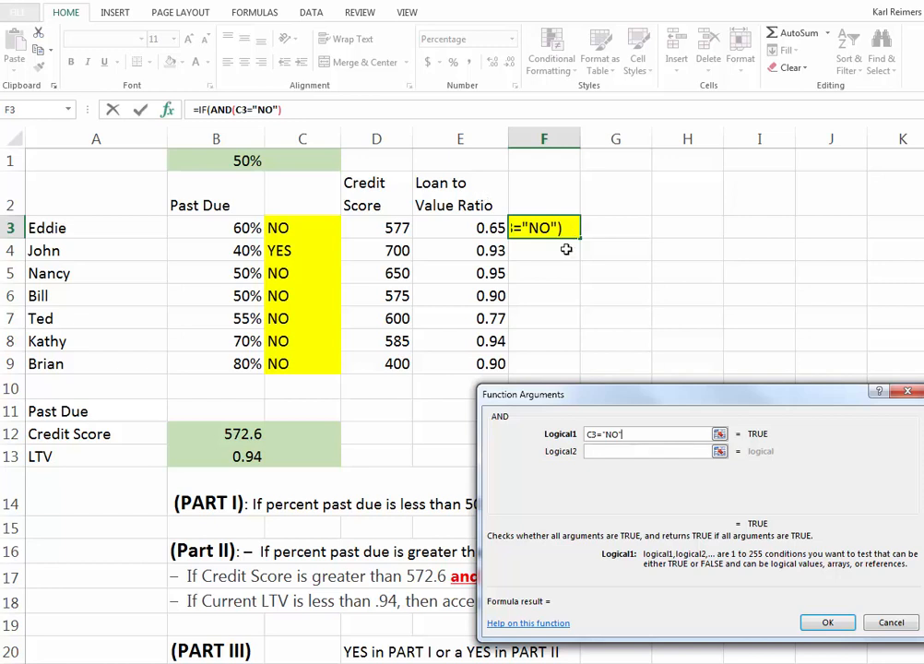
# Step: Set the second AND condition to D3>$B$12, with the credit score threshold as an absolute reference
pyautogui.click(601, 451)
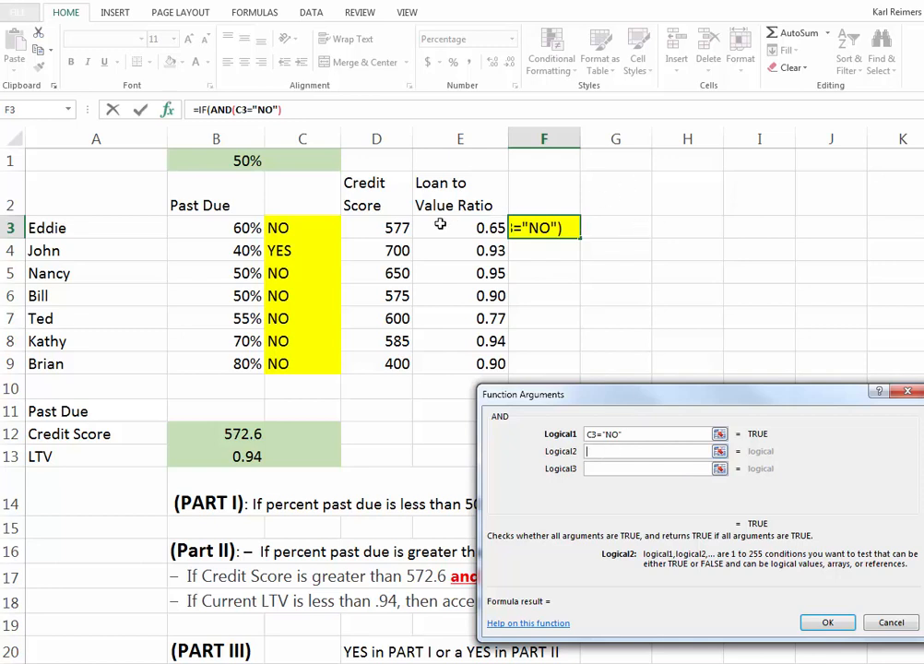
pyautogui.click(380, 228)
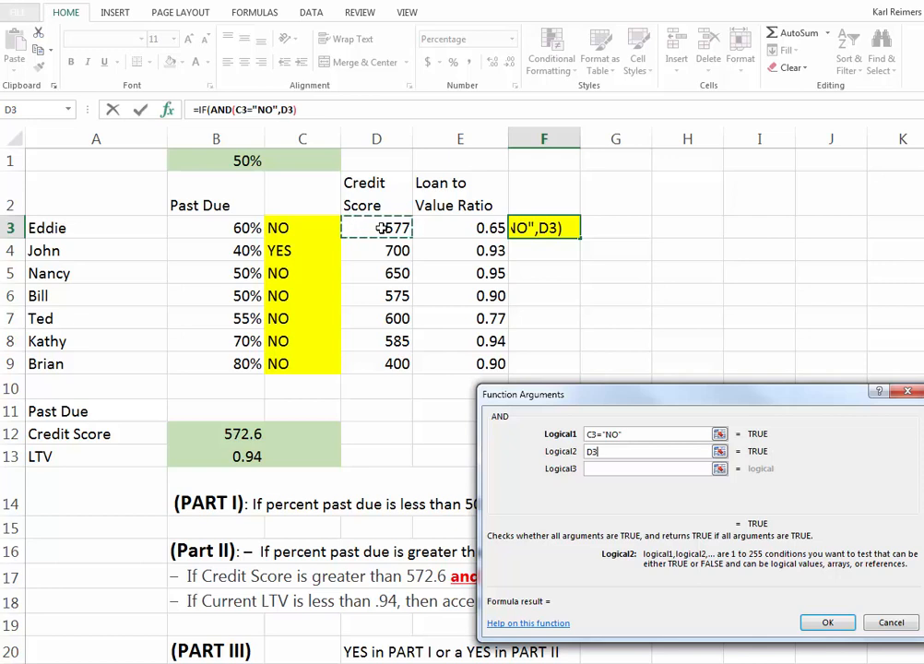
pyautogui.write('<')
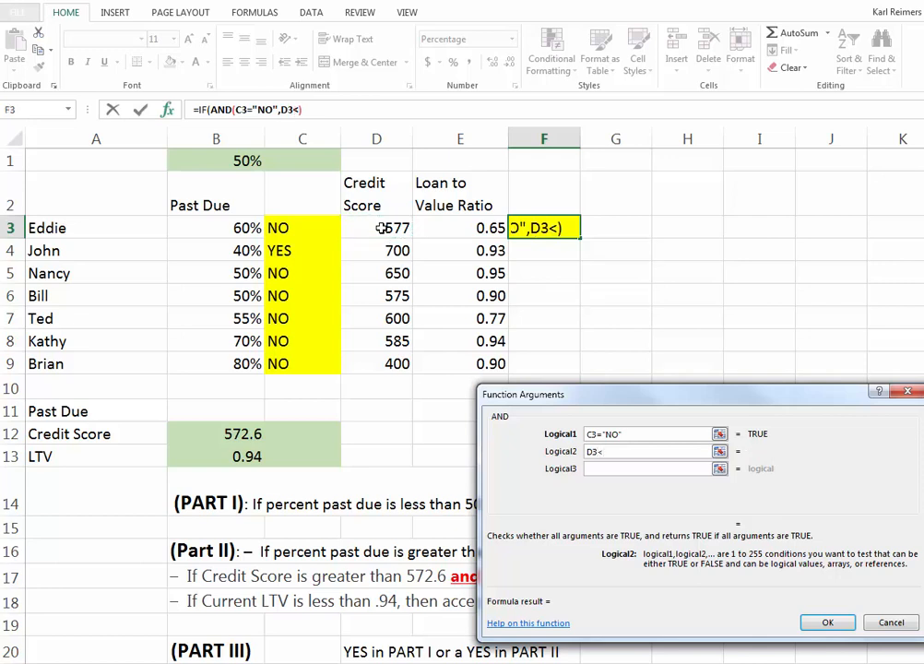
pyautogui.press('BackSpace')
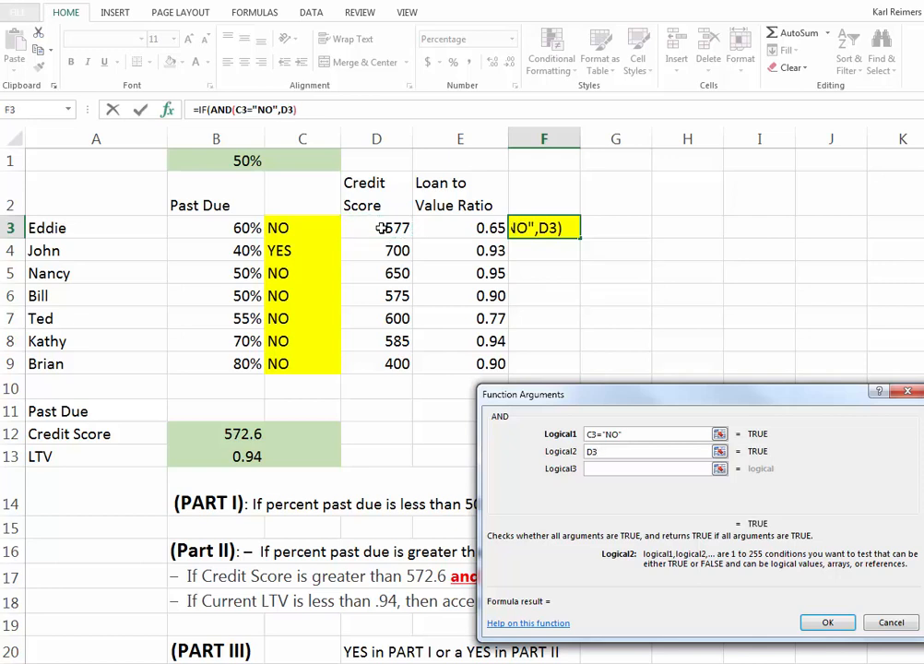
pyautogui.write('>')
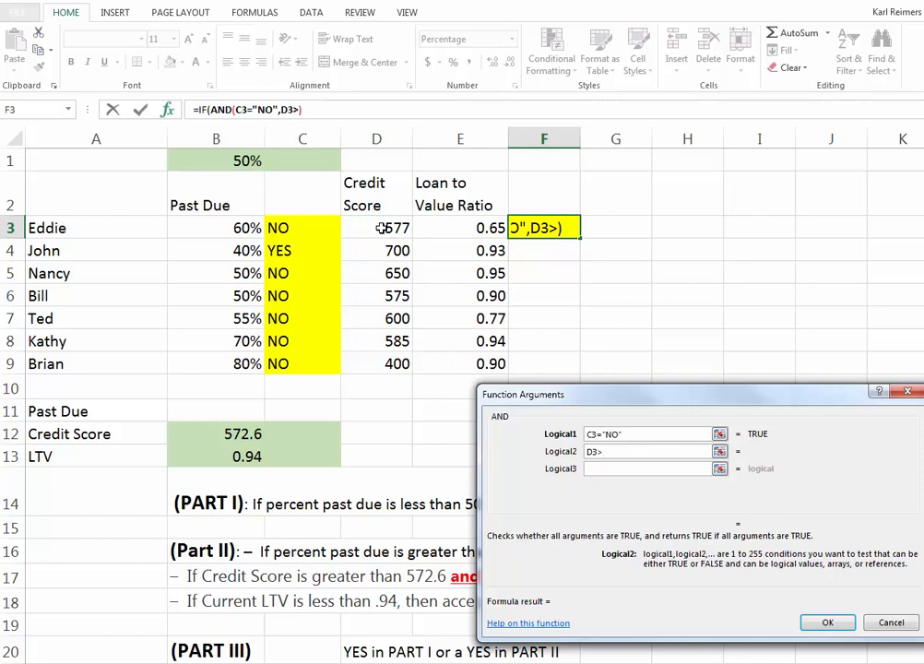
pyautogui.click(221, 434)
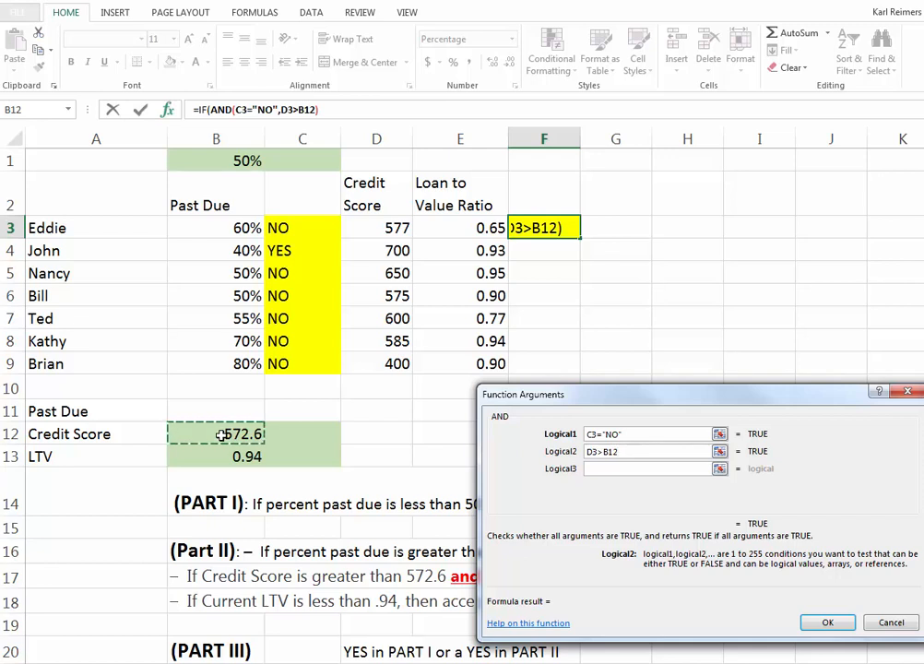
pyautogui.click(613, 451)
pyautogui.press('F4')
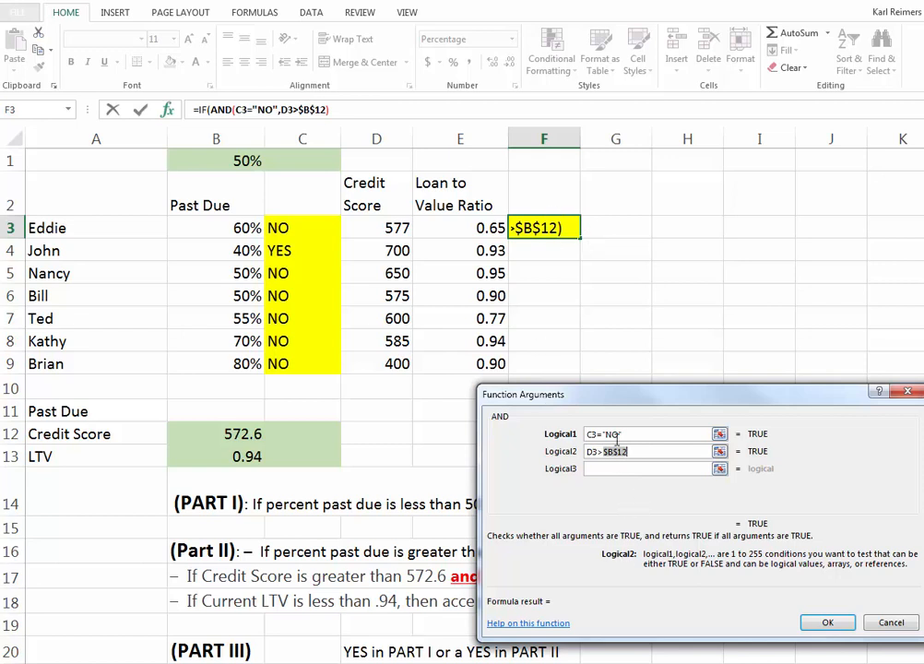
# Step: Set the third AND condition to E3<$B$13, with the LTV threshold as an absolute reference
pyautogui.click(595, 468)
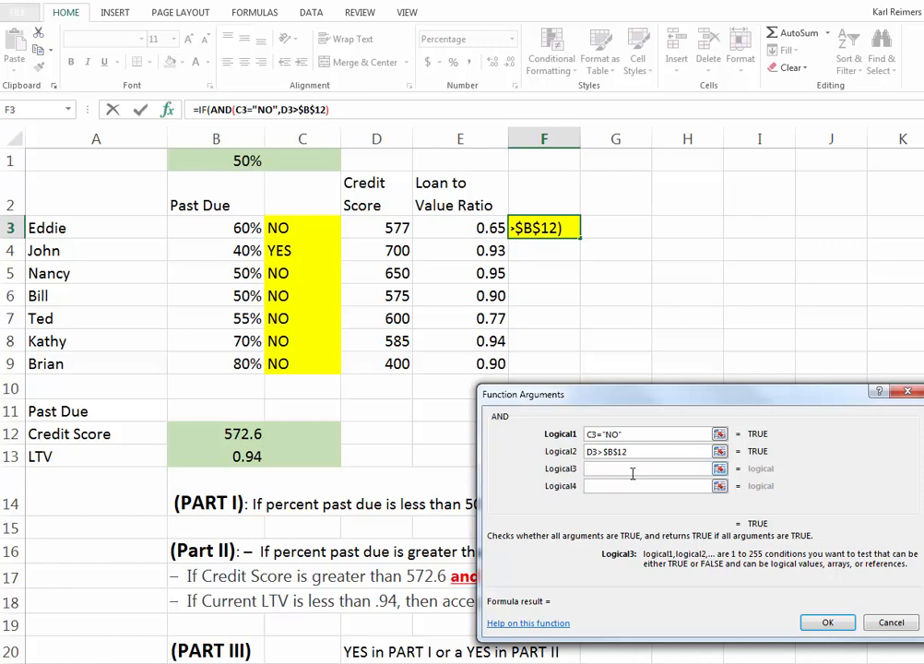
pyautogui.click(466, 228)
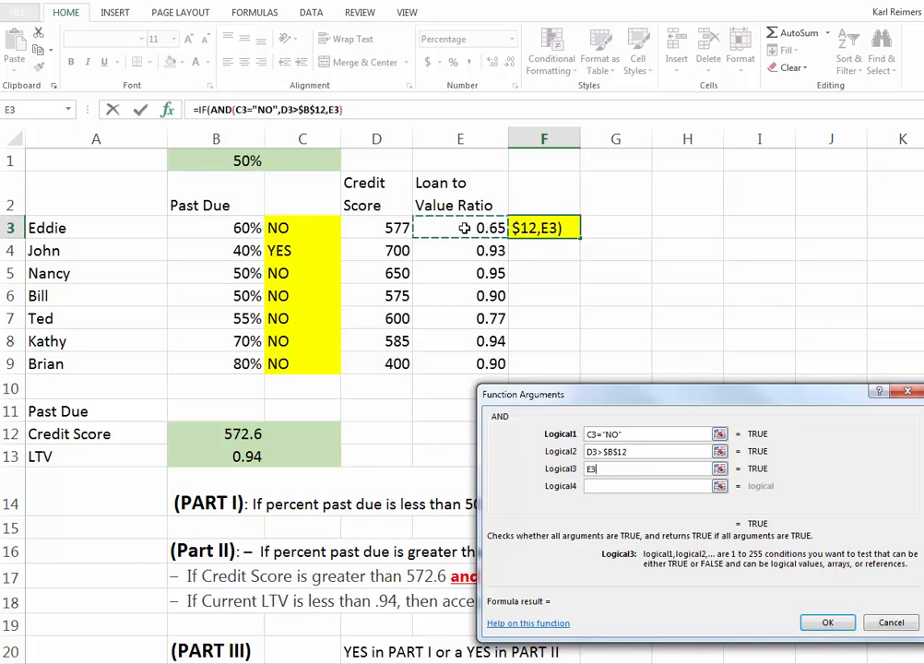
pyautogui.write('<')
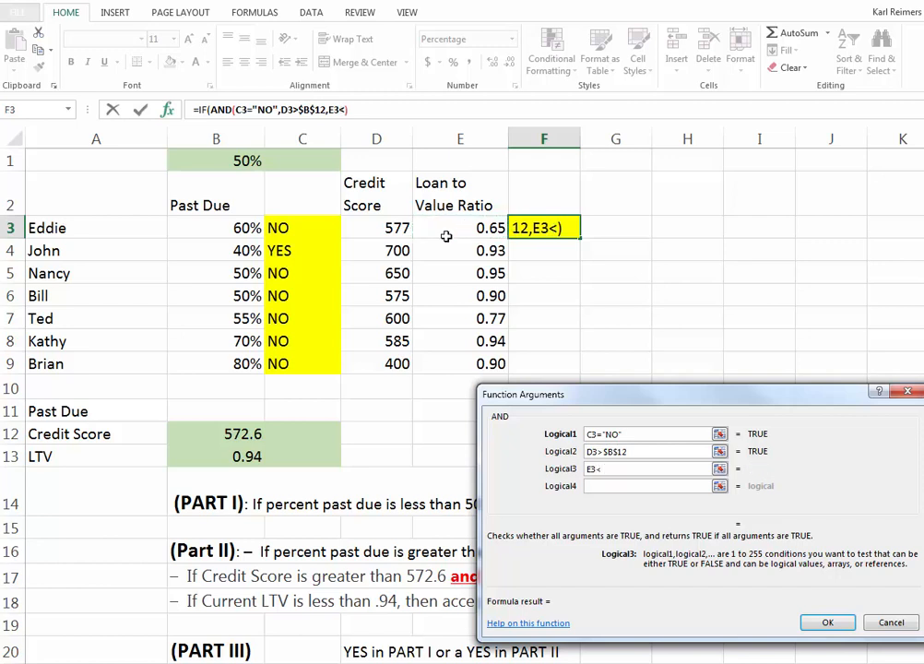
pyautogui.click(223, 457)
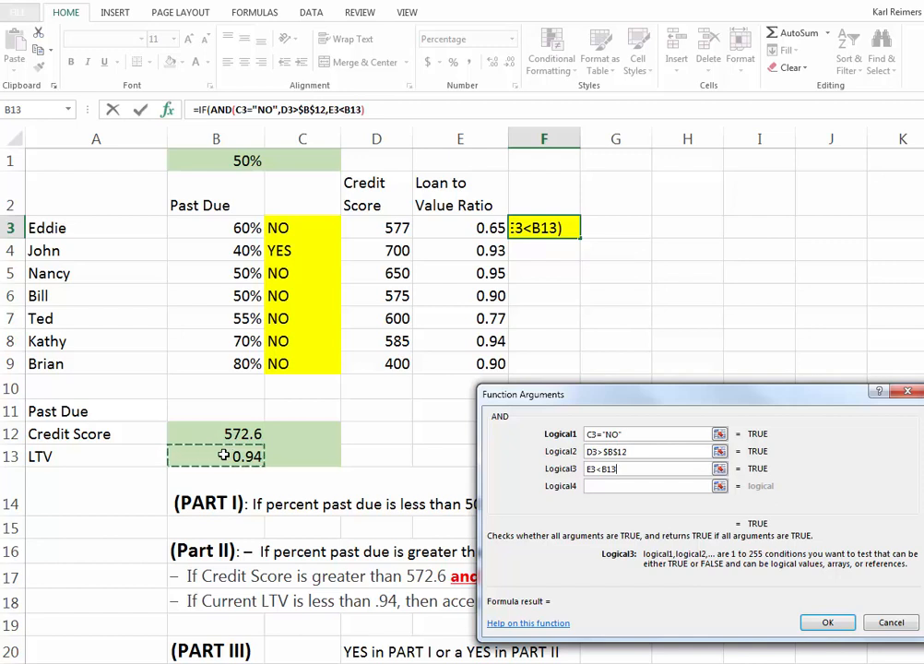
pyautogui.press('F4')
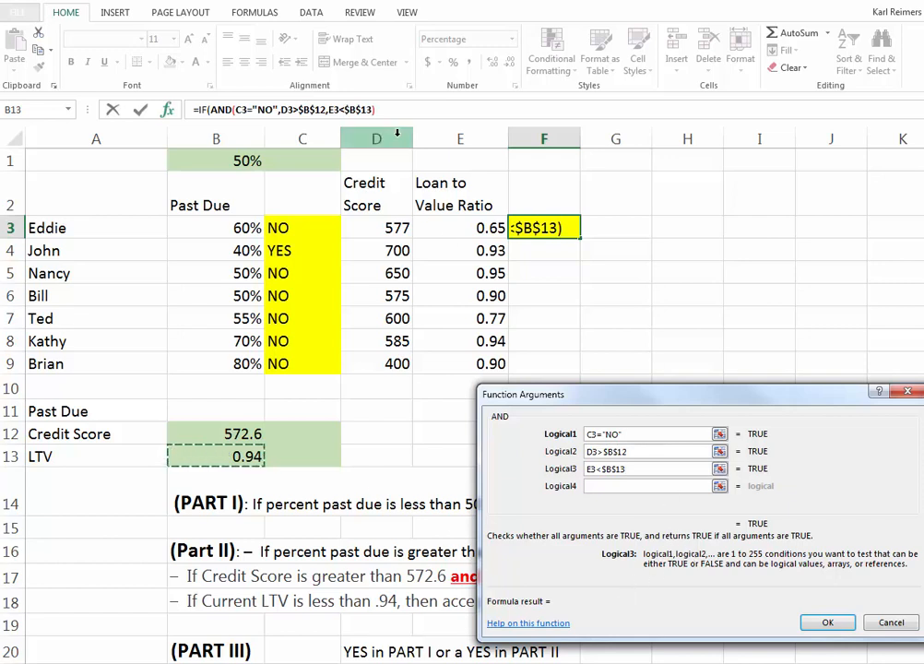
# Step: Return from the nested AND to the IF arguments in F3 and set the value if true to "YES"
pyautogui.click(384, 107)
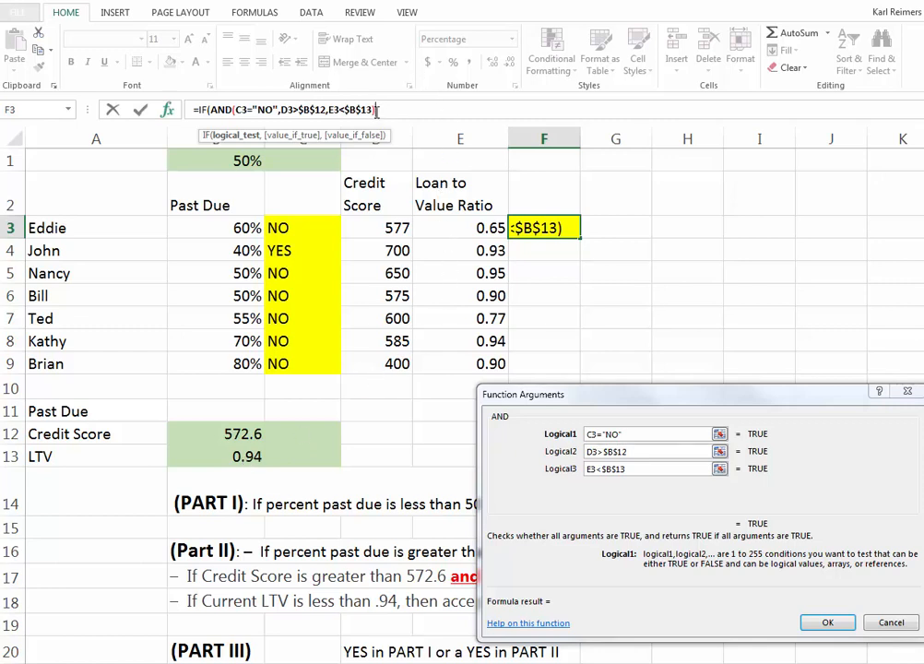
pyautogui.write(',')
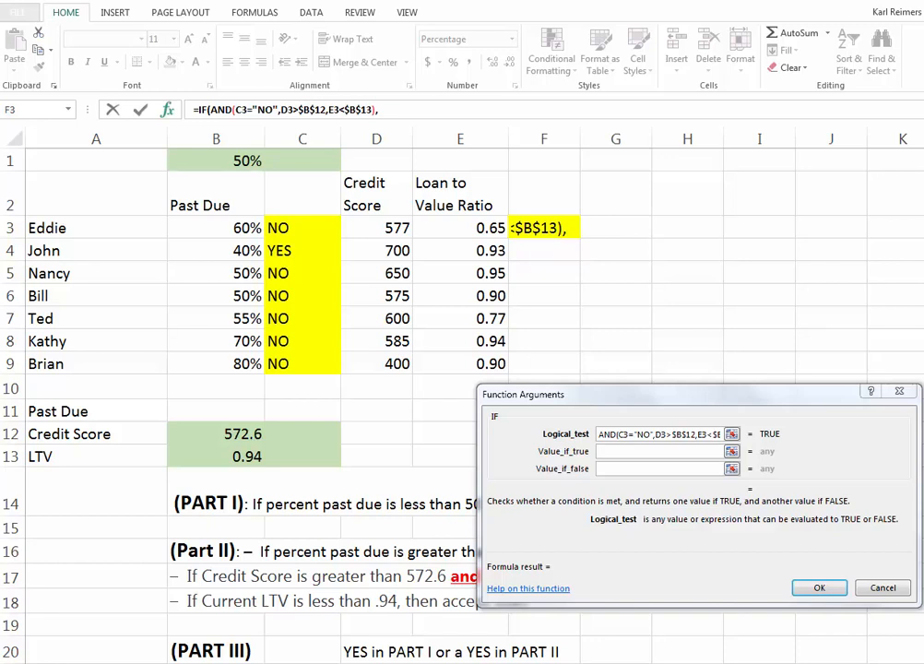
pyautogui.click(386, 112)
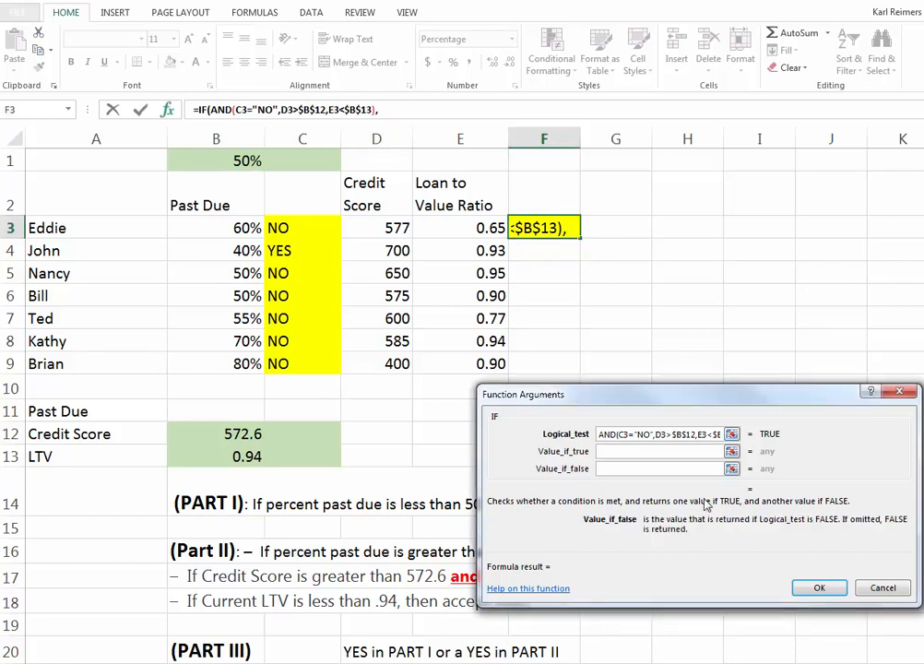
pyautogui.click(608, 452)
pyautogui.click(388, 113)
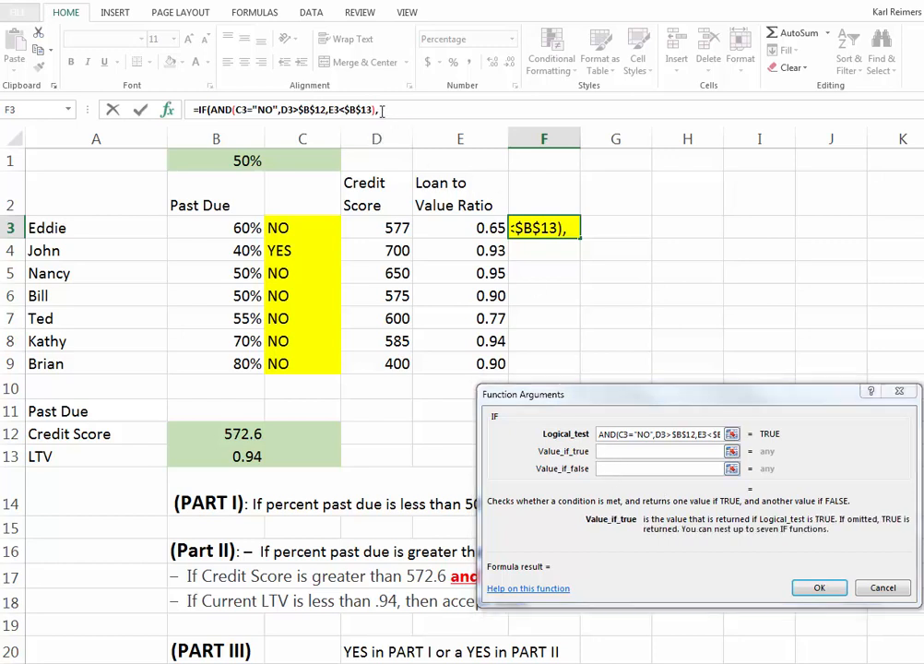
pyautogui.click(620, 451)
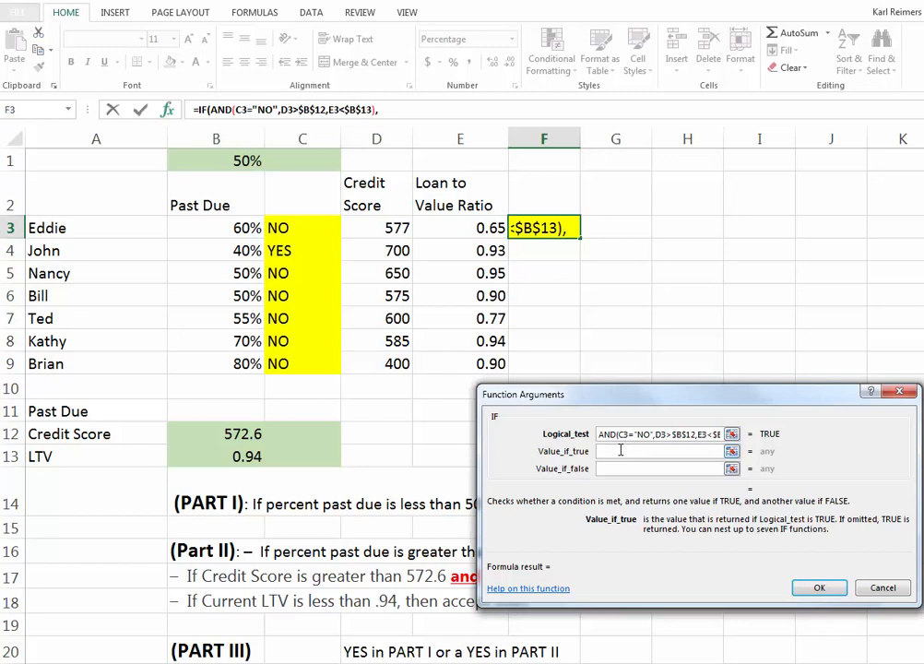
pyautogui.write('YES')
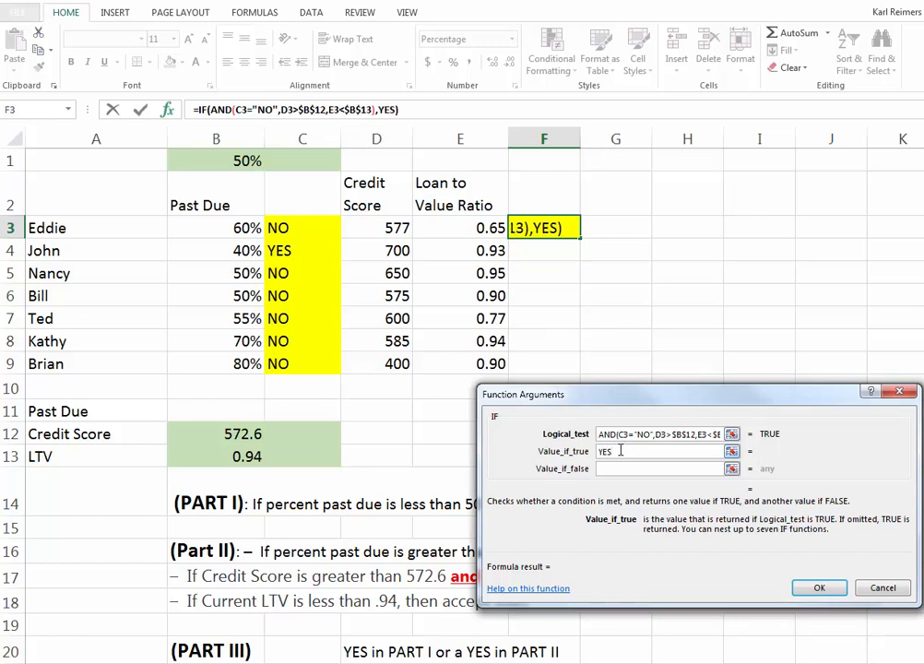
# Step: Set the IF function's value if false to "NO" and complete the F3 formula
pyautogui.click(615, 469)
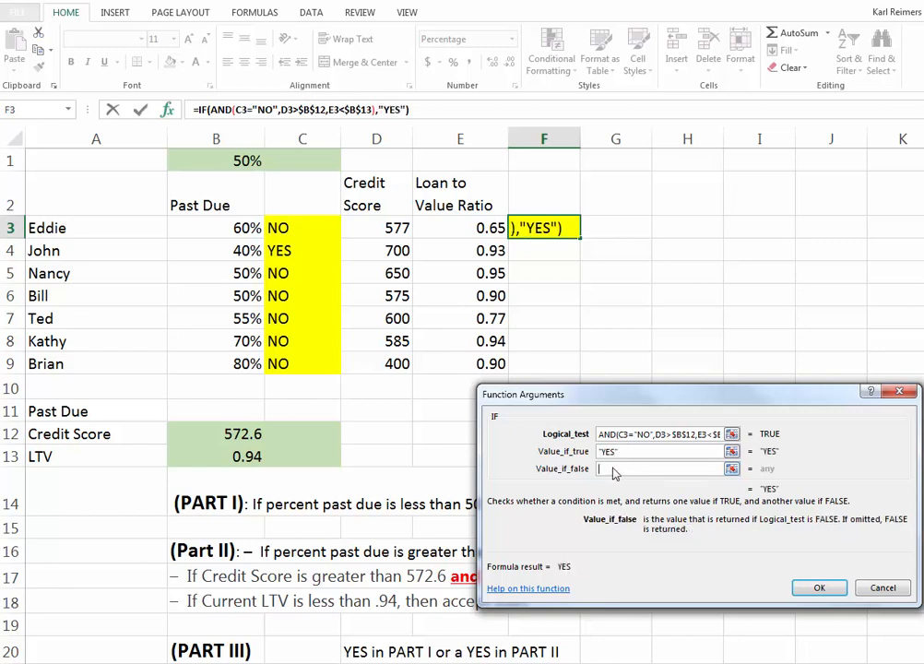
pyautogui.write('N')
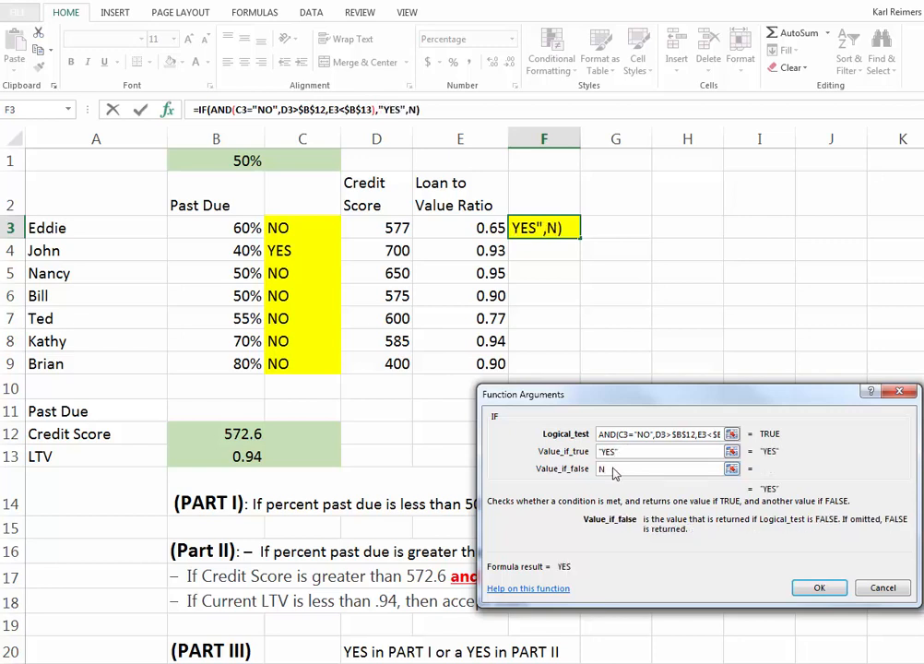
pyautogui.write('O')
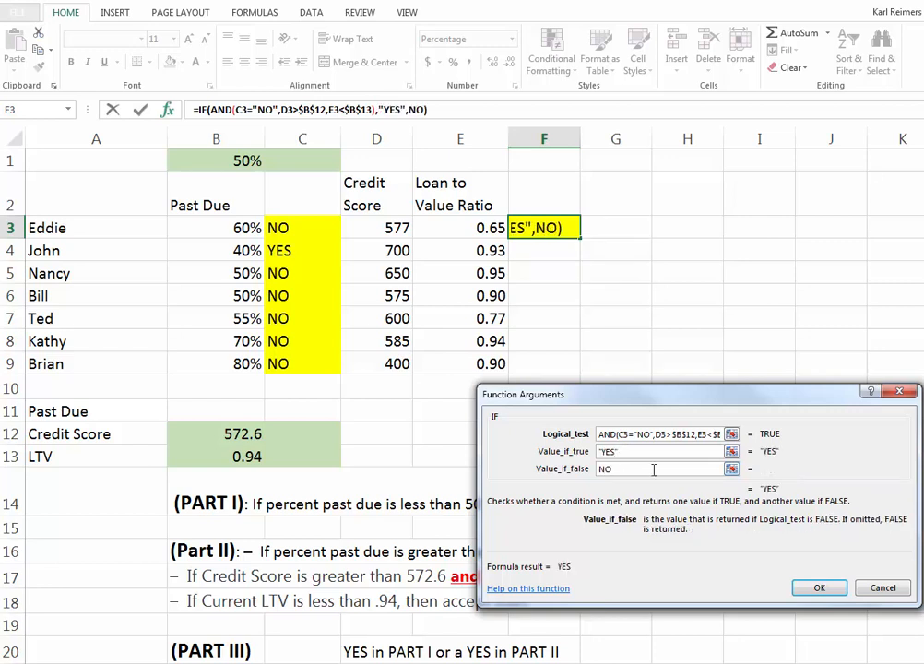
pyautogui.click(600, 469)
pyautogui.write('"NO')
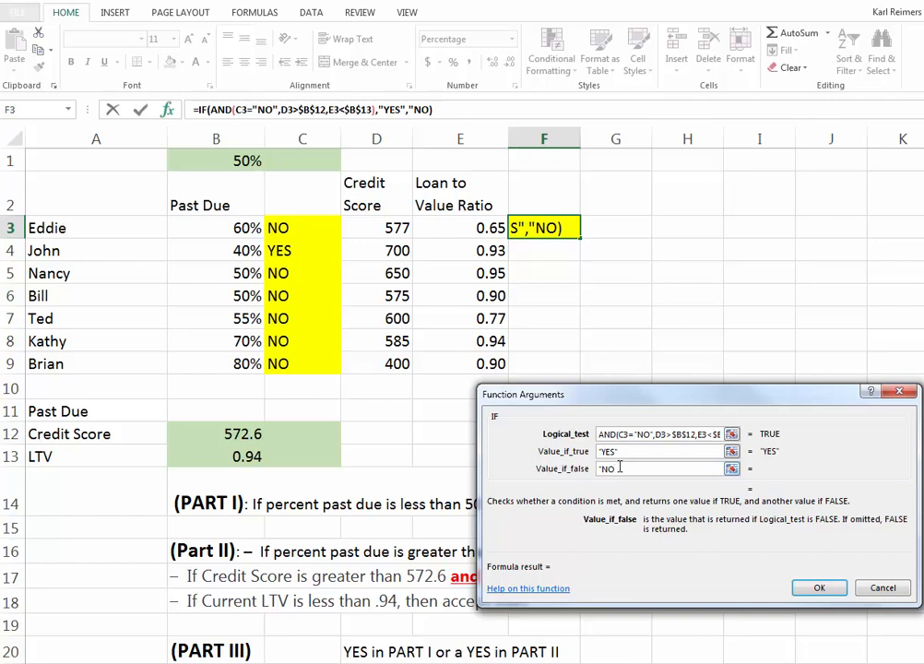
pyautogui.write('"')
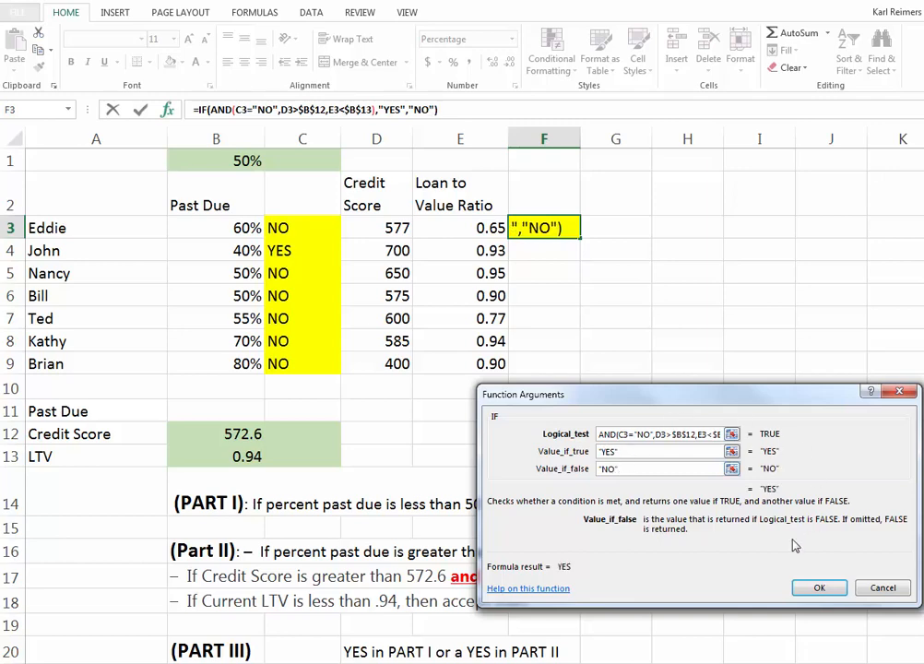
pyautogui.click(817, 591)
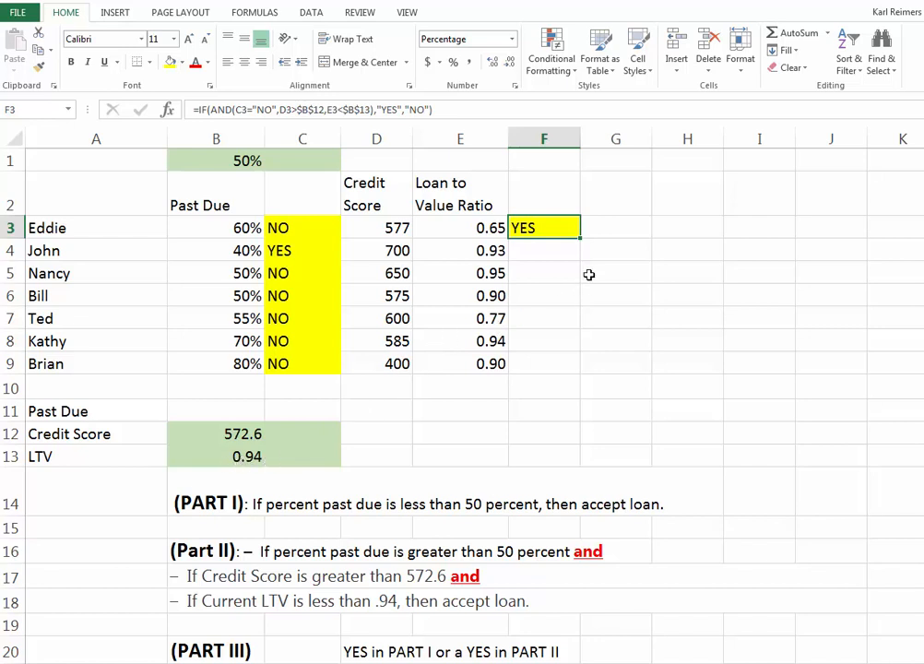
# Step: Fill the F3 formula down through F9 and check the results in columns C and F for rows 8 and 9
pyautogui.moveTo(581, 238); pyautogui.dragTo(567, 378)
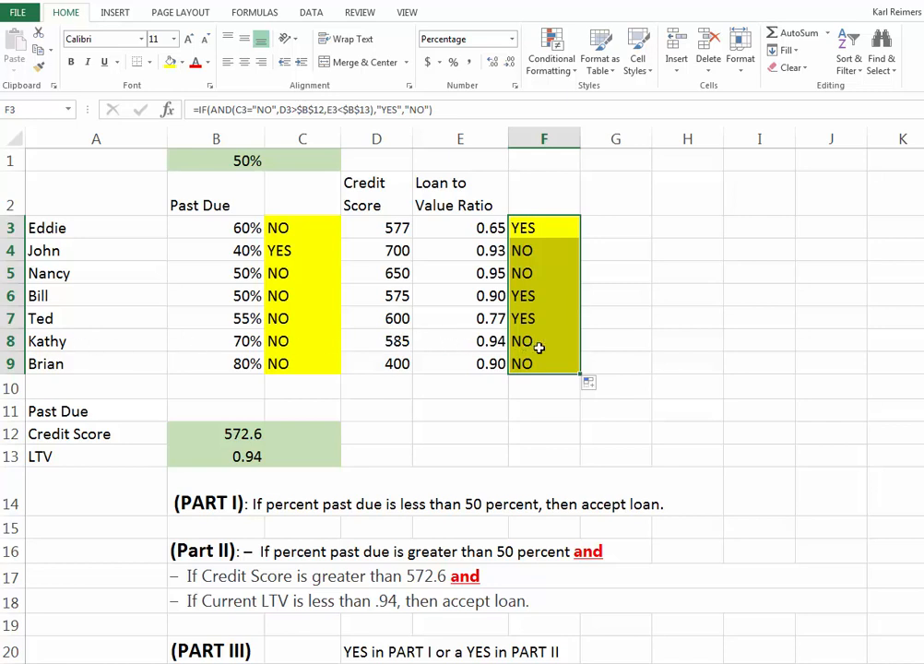
pyautogui.click(284, 343)
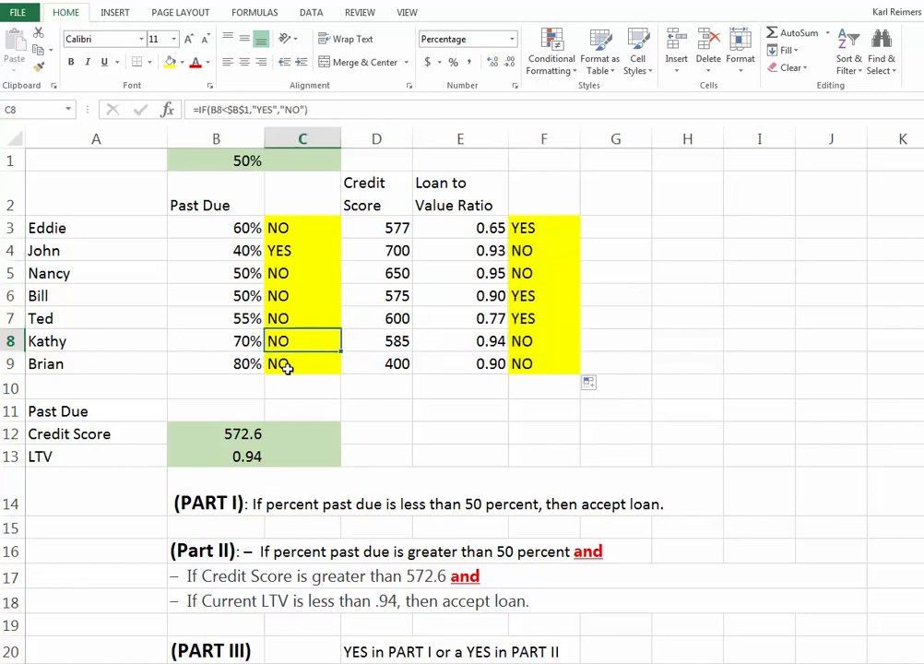
pyautogui.click(287, 365)
pyautogui.click(528, 339)
pyautogui.click(531, 362)
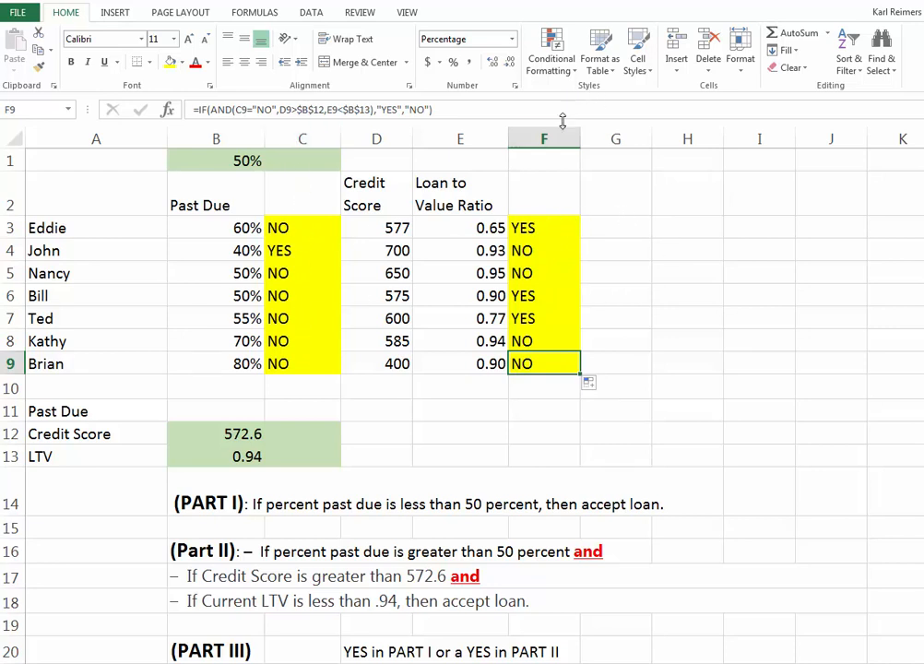
# Step: Shade cell G3 with a light orange fill
pyautogui.click(617, 228)
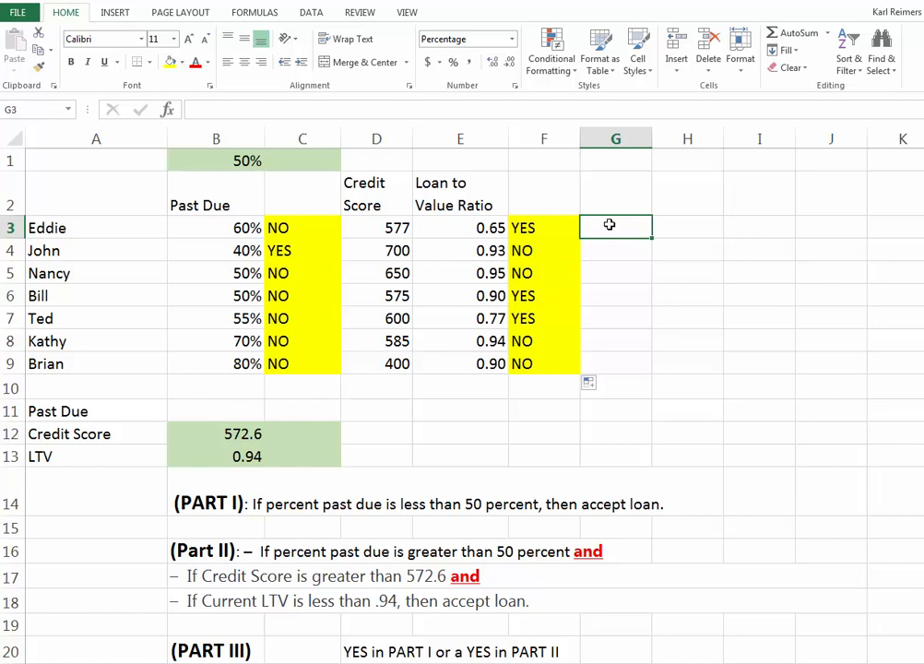
pyautogui.click(183, 62)
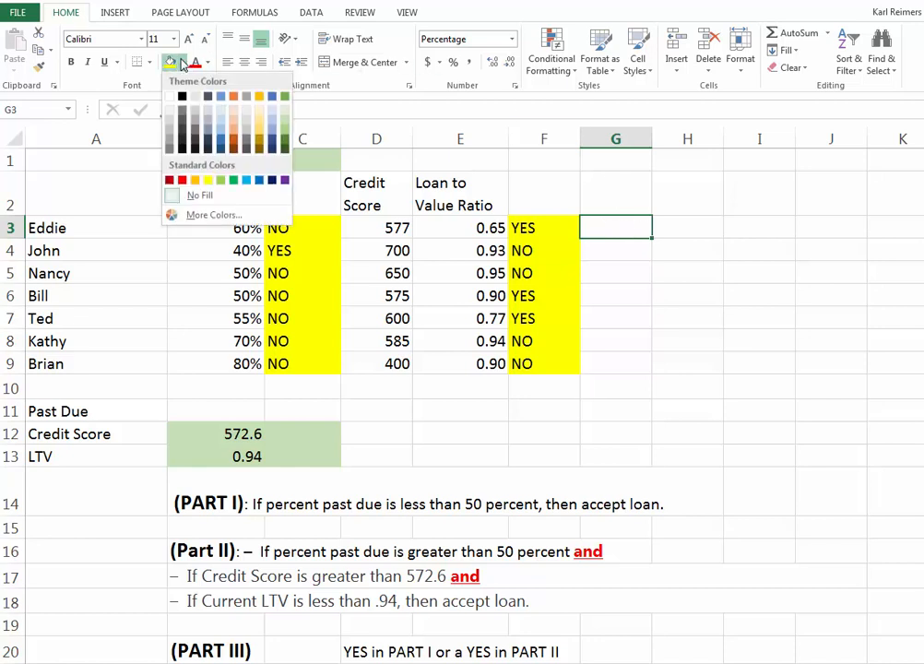
pyautogui.click(232, 125)
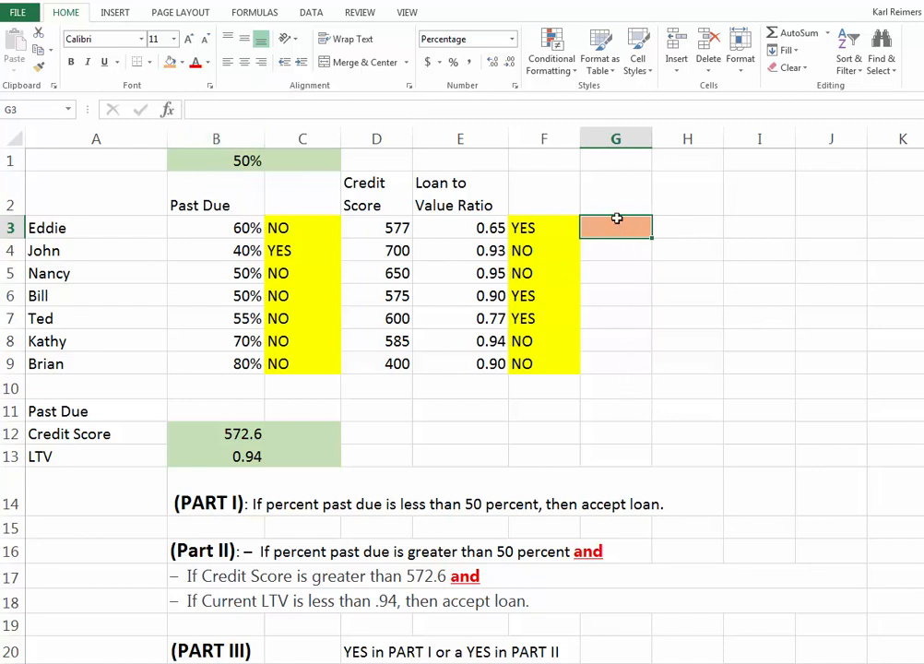
# Step: Enter the two-line heading "Approved Loans" in G2, then widen column G and fit row 2's height to it
pyautogui.click(600, 189)
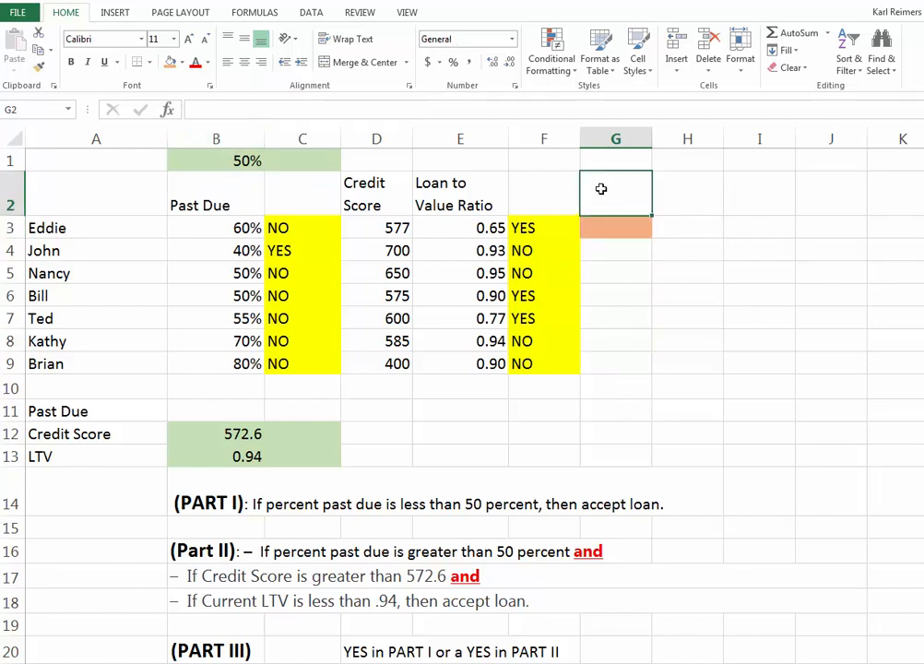
pyautogui.write('Approved')
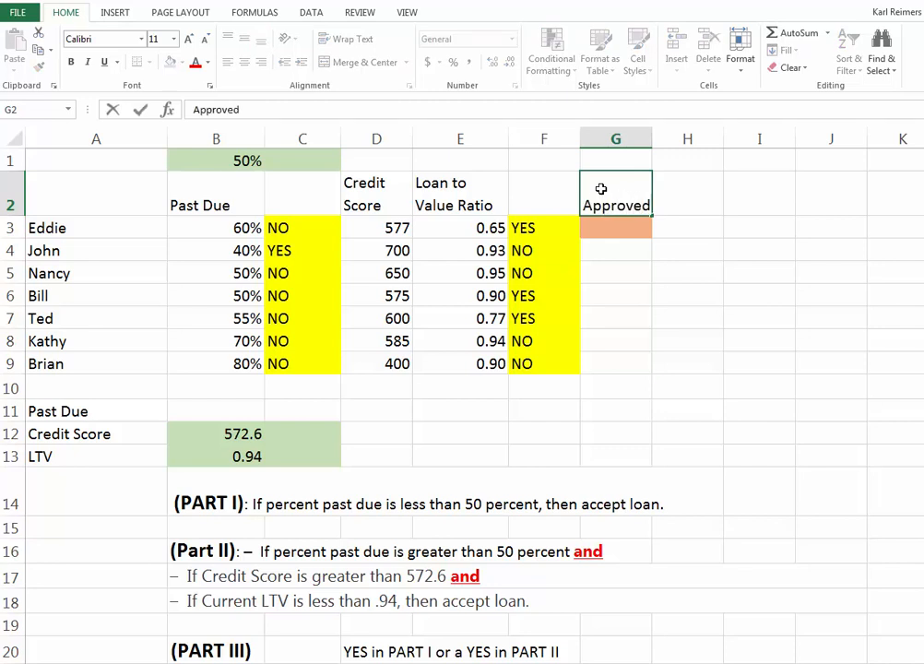
pyautogui.hotkey('alt', 'Return')
pyautogui.write('Loans')
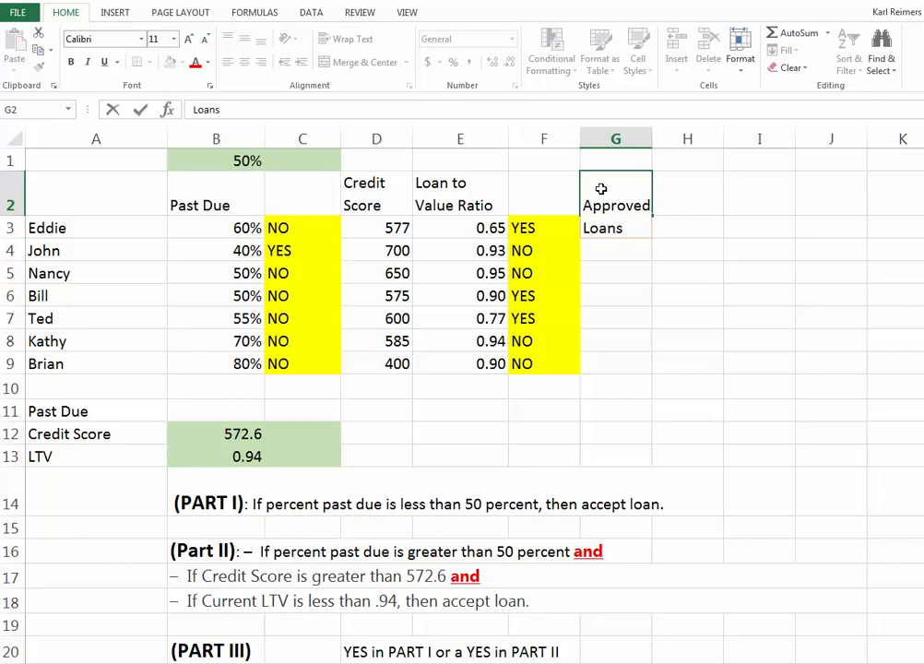
pyautogui.press('Return')
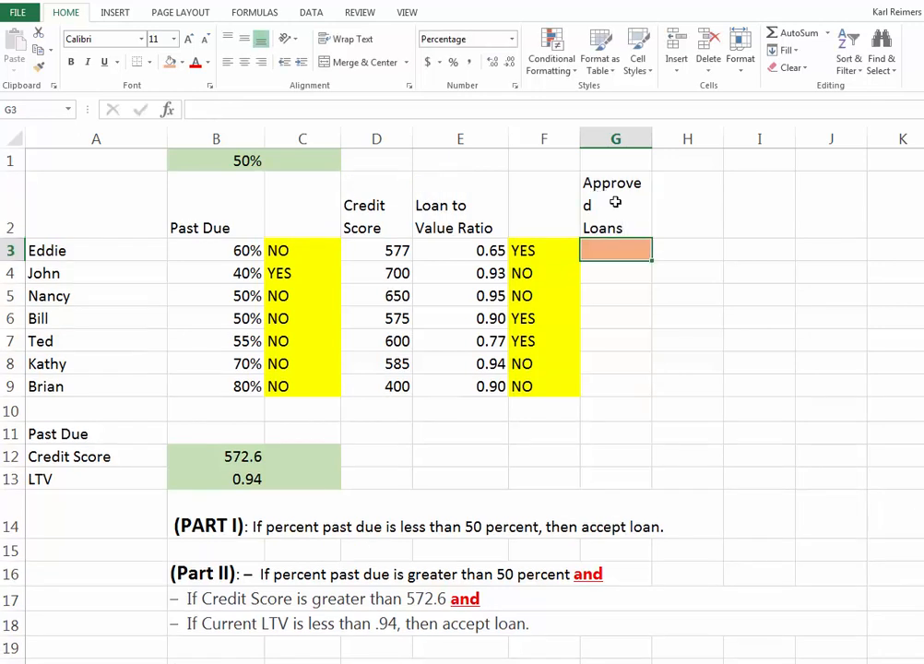
pyautogui.moveTo(652, 139); pyautogui.dragTo(673, 138)
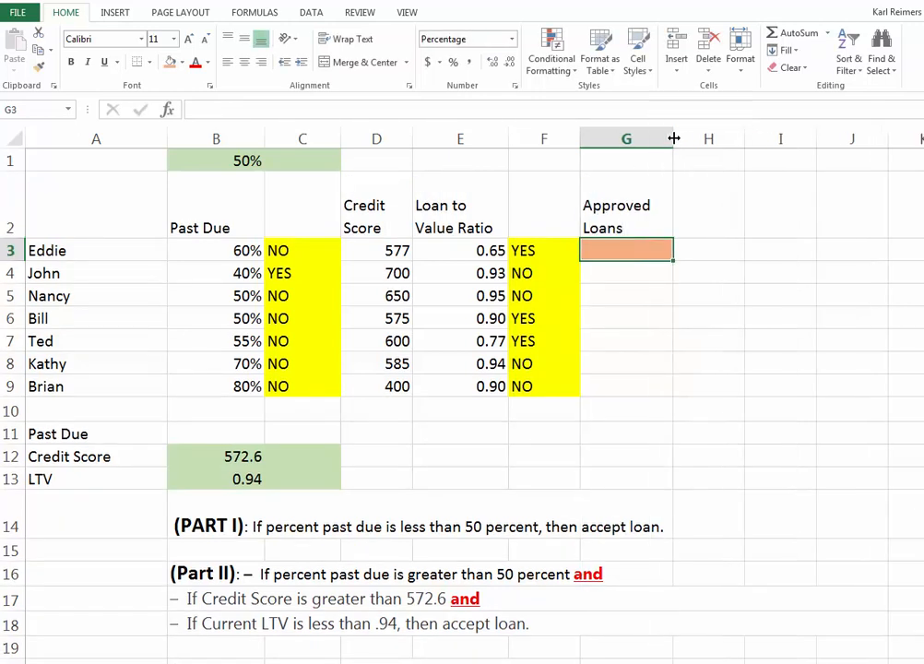
pyautogui.doubleClick(16, 239)
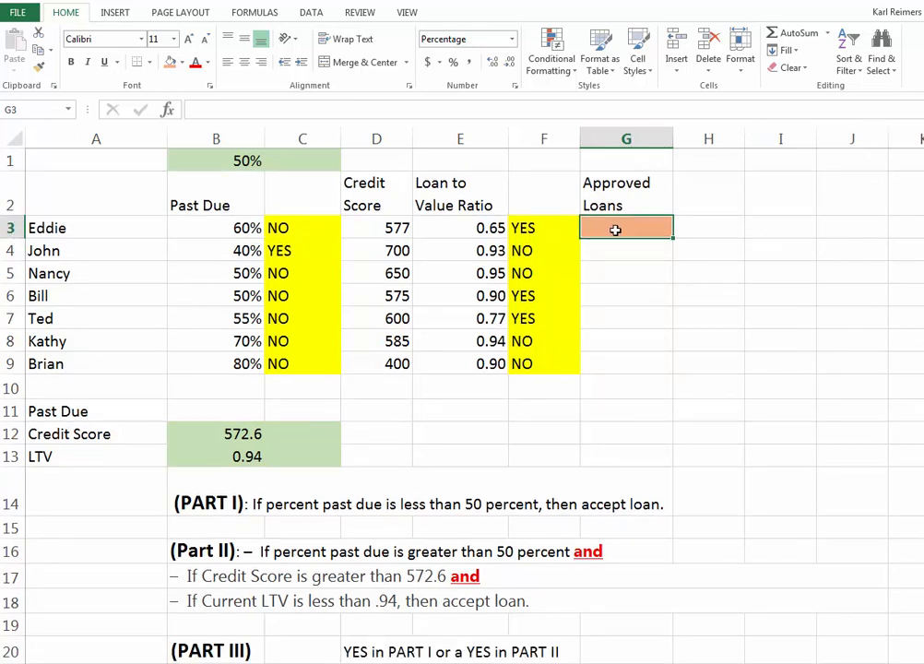
# Step: Insert an IF function in G3 with a nested OR function as its logical test
pyautogui.click(167, 110)
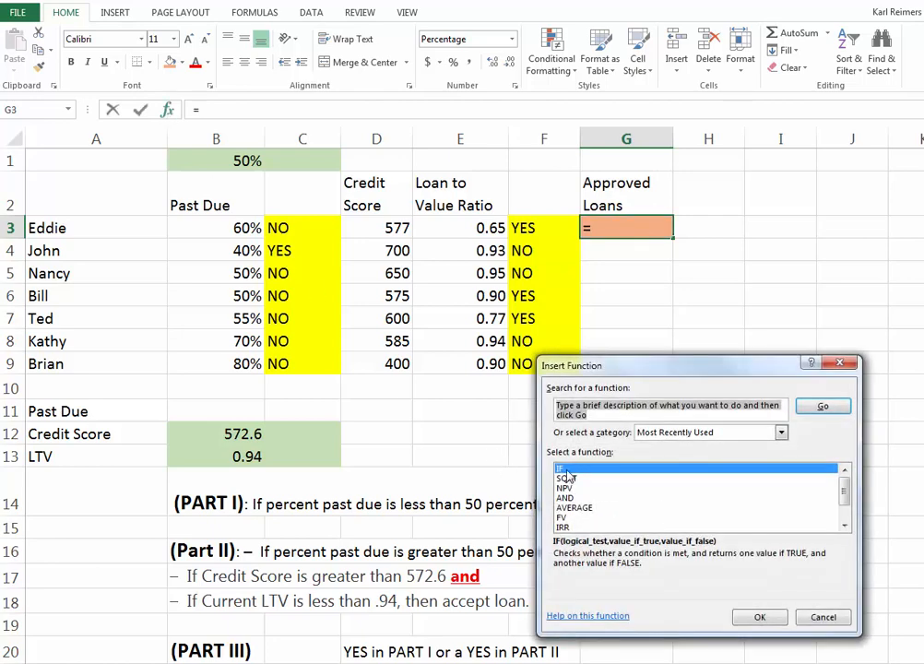
pyautogui.click(761, 617)
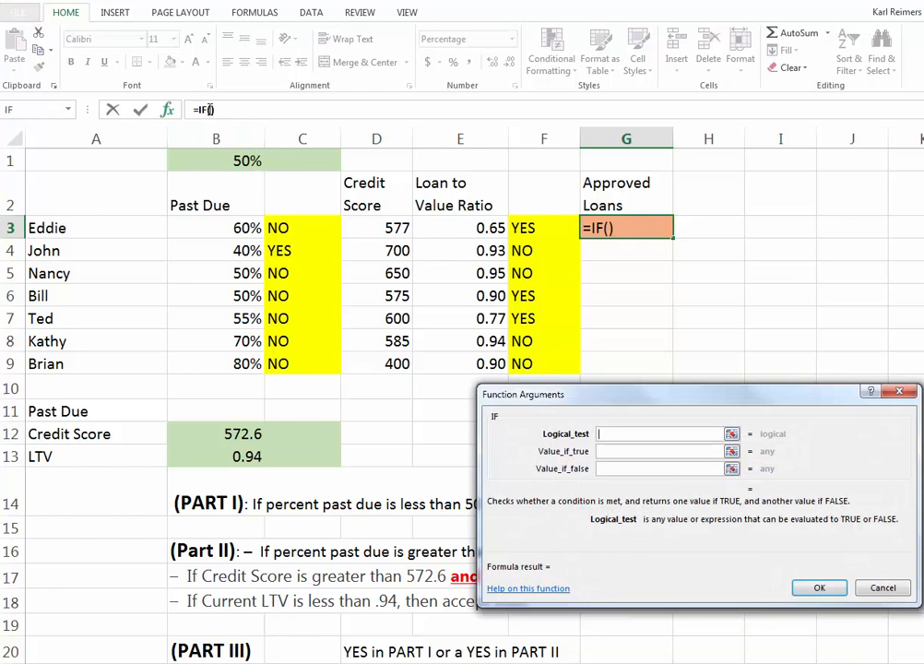
pyautogui.click(209, 110)
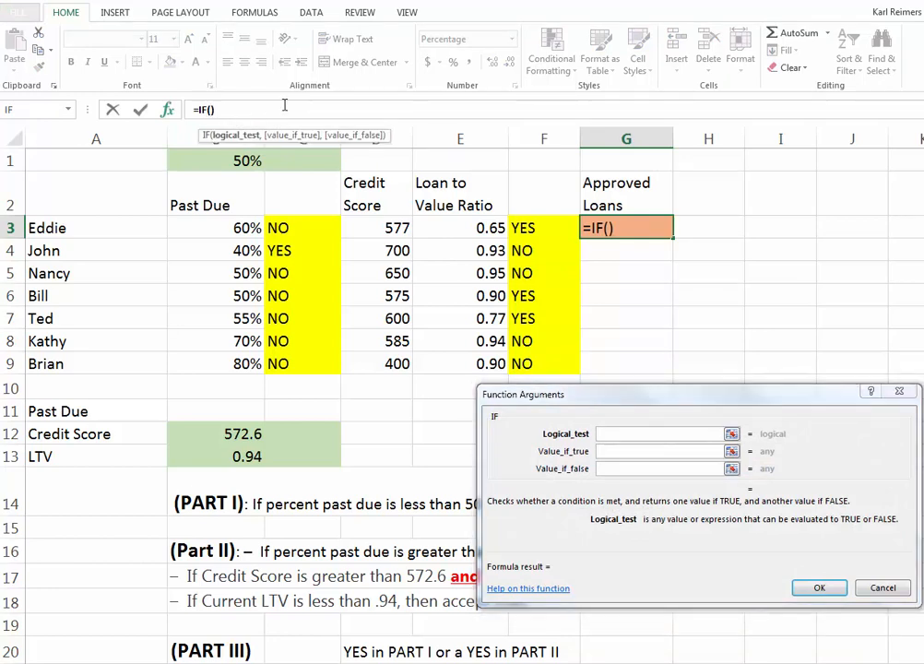
pyautogui.write('OR')
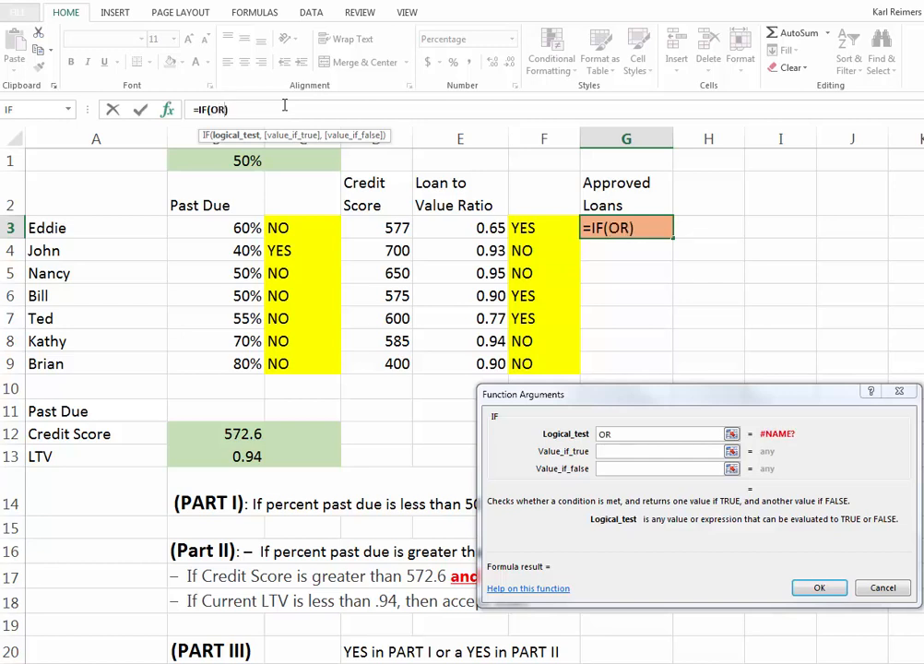
pyautogui.write('(')
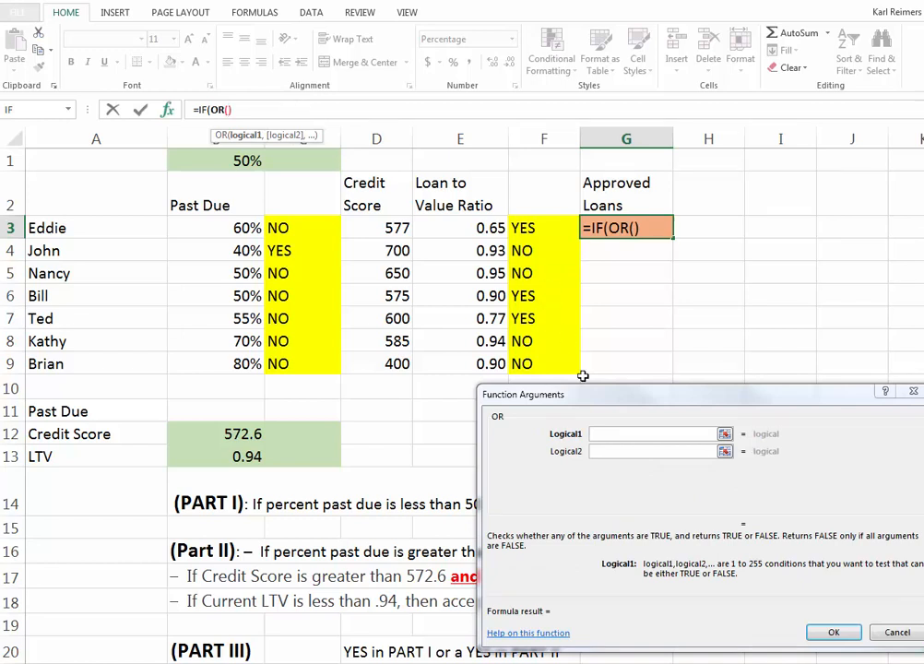
# Step: Set the first condition of the OR function in G3 to C3="YES"
pyautogui.click(651, 434)
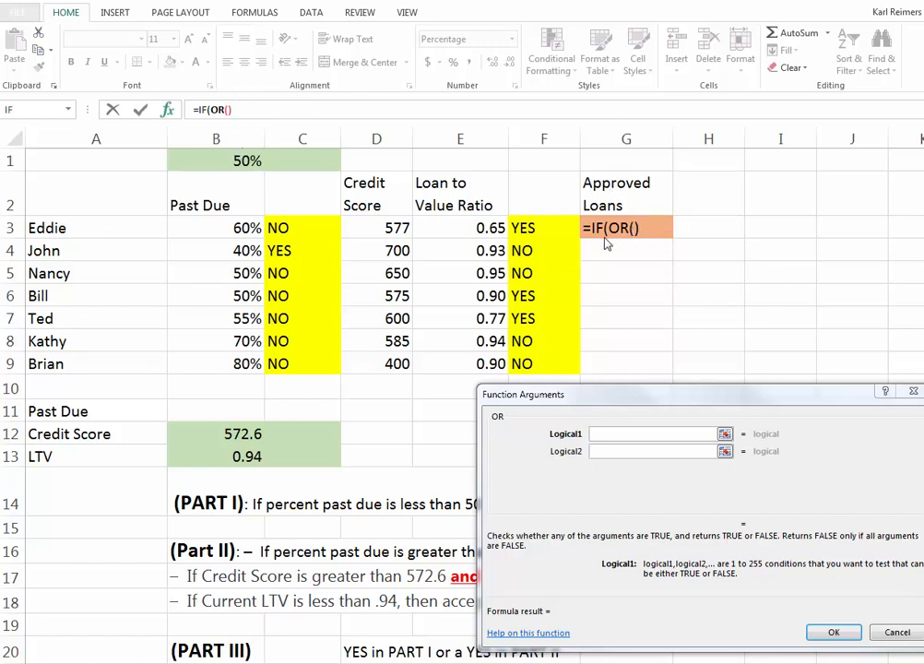
pyautogui.click(610, 434)
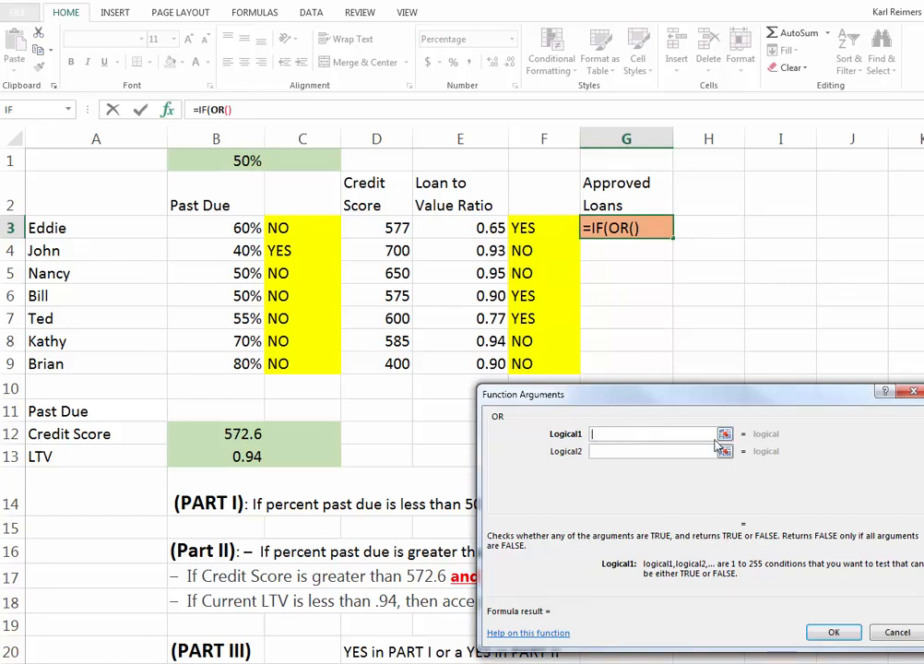
pyautogui.click(279, 228)
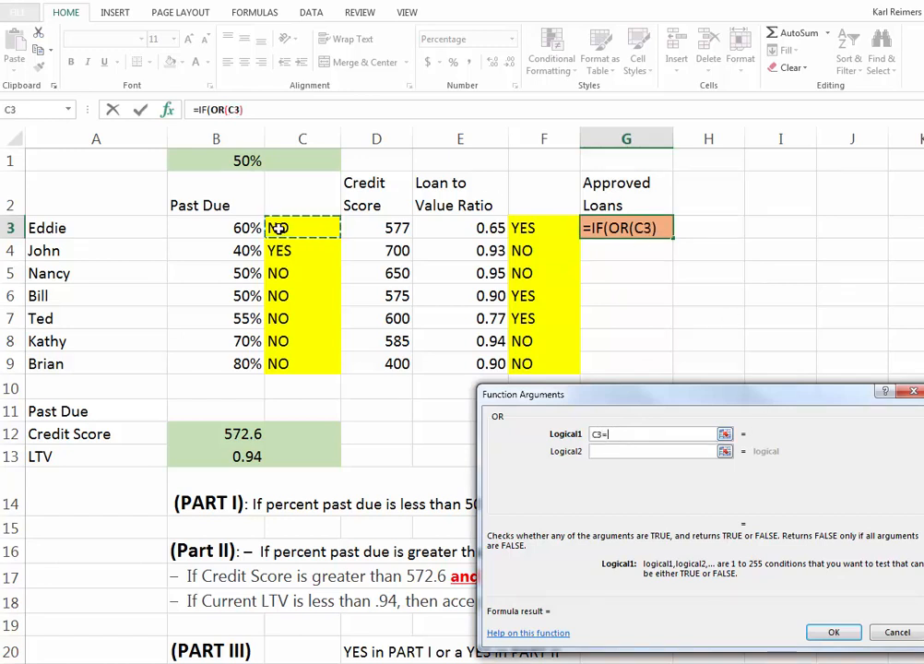
pyautogui.write('="')
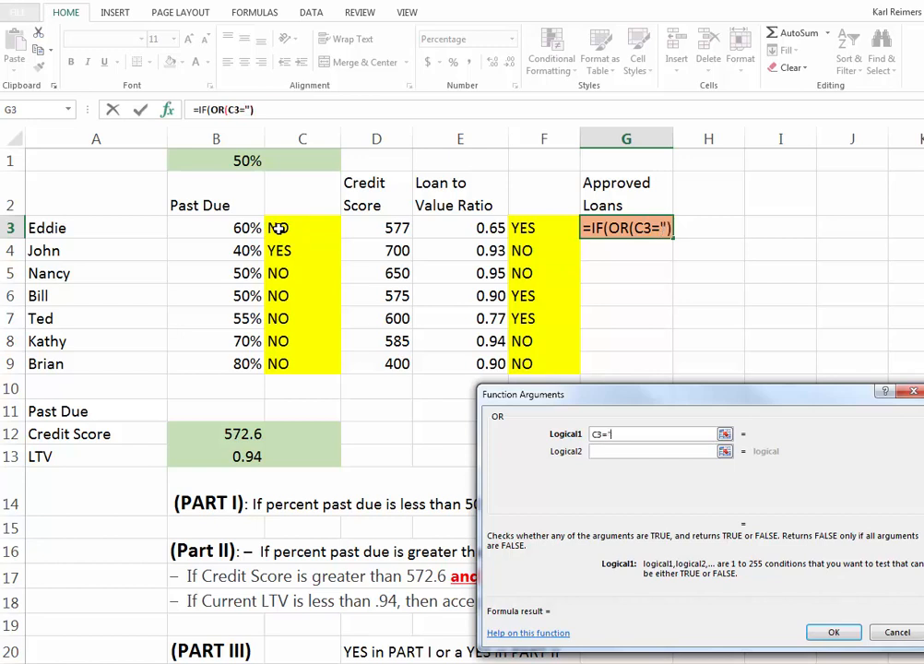
pyautogui.write('UES')
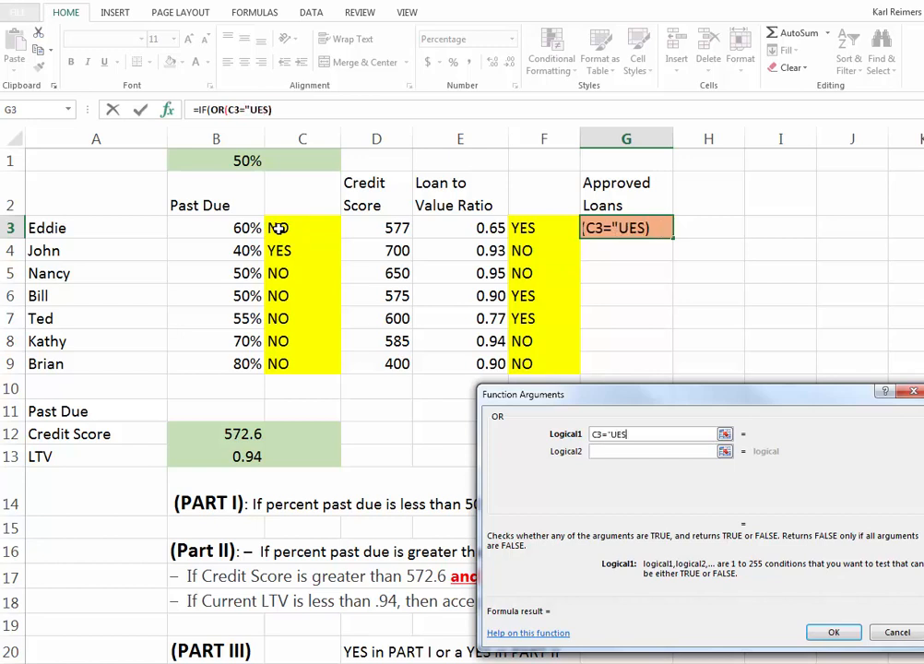
pyautogui.press('BackSpace')
pyautogui.press('BackSpace')
pyautogui.press('BackSpace')
pyautogui.write('YES')
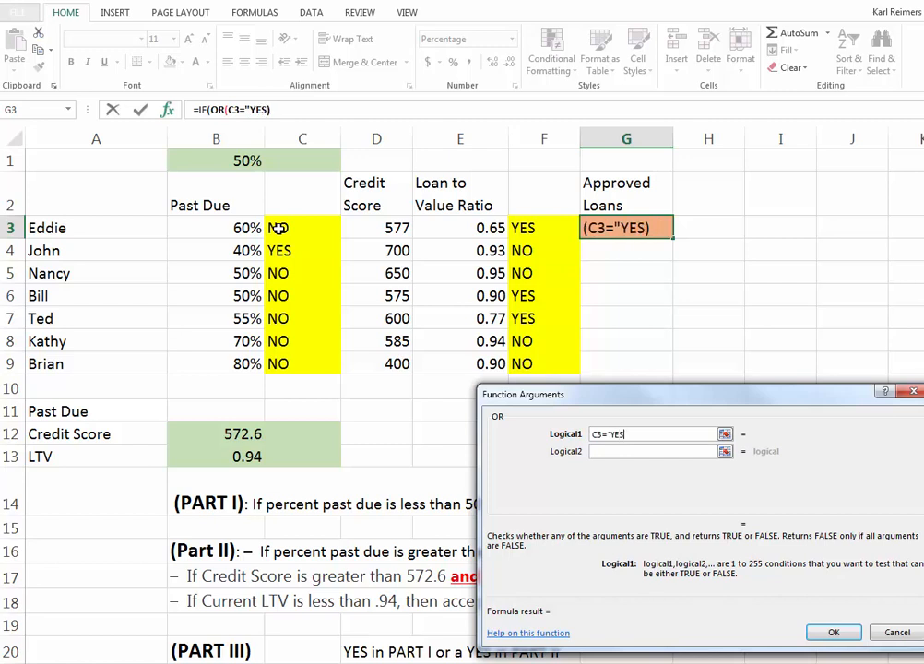
pyautogui.write('"')
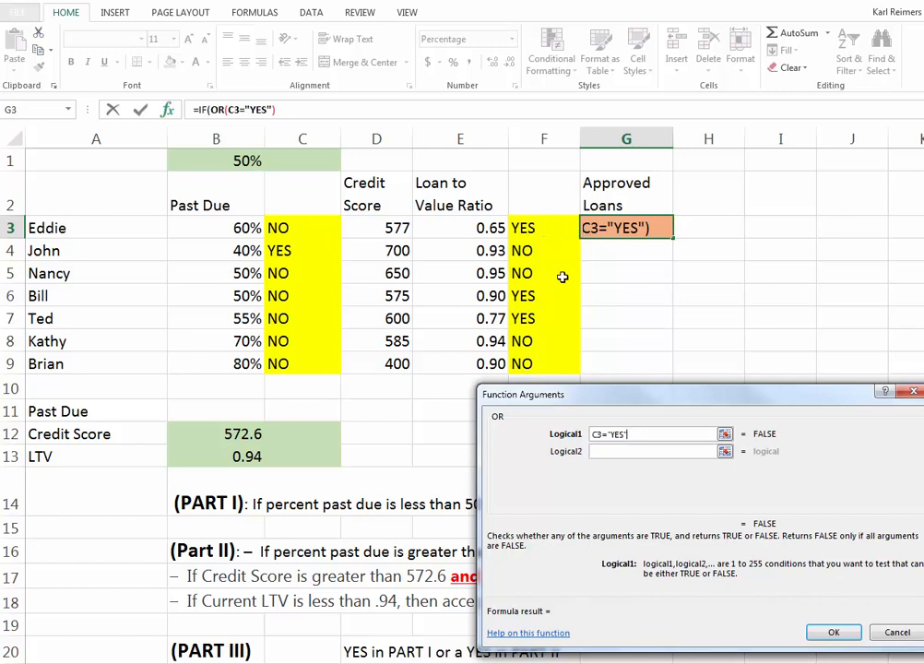
# Step: Add F3="YES" as the second condition of the OR function
pyautogui.click(618, 453)
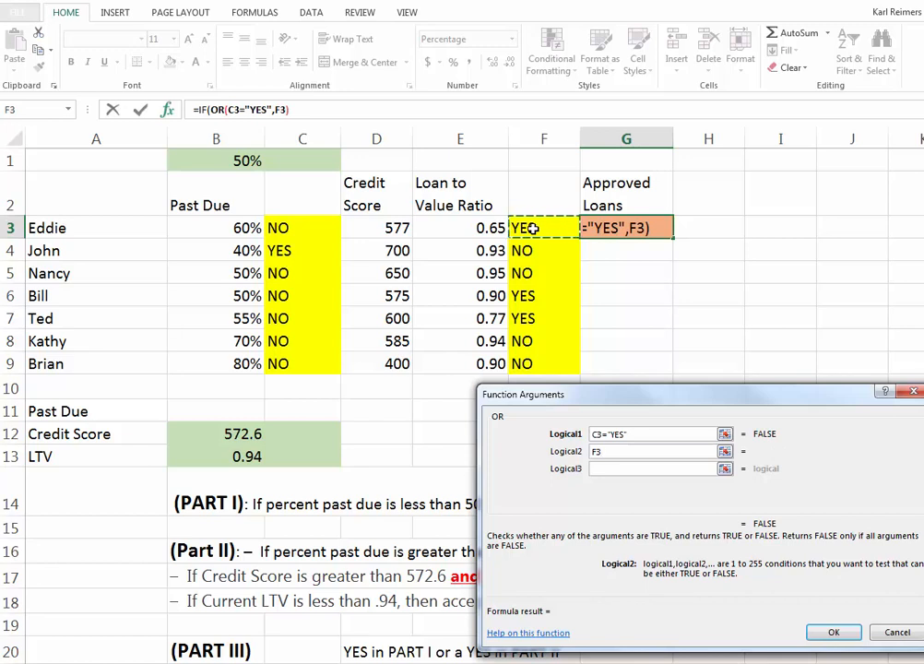
pyautogui.write('=')
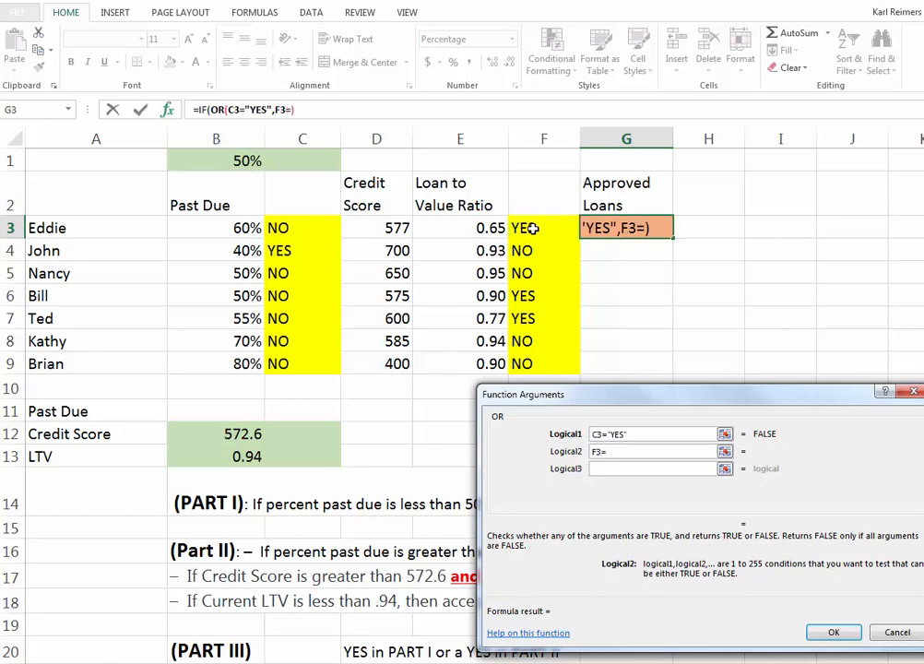
pyautogui.write('Y')
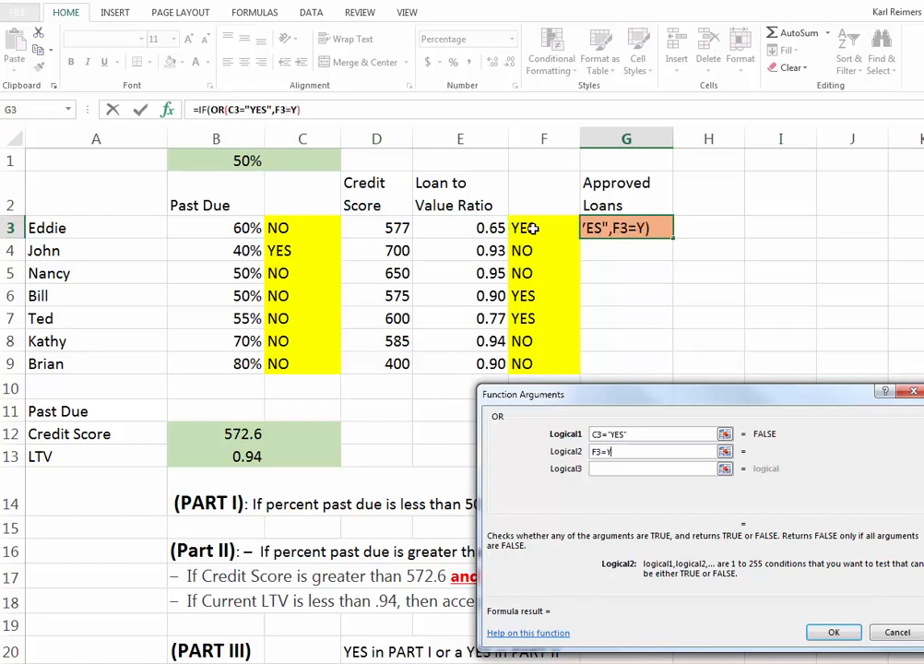
pyautogui.press('BackSpace')
pyautogui.write('"YE')
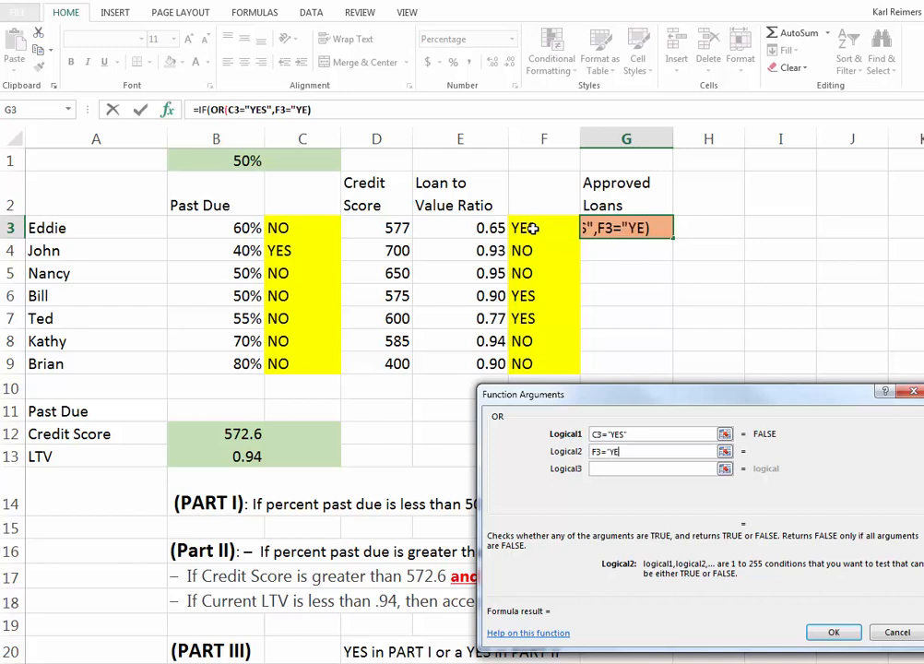
pyautogui.write('S:')
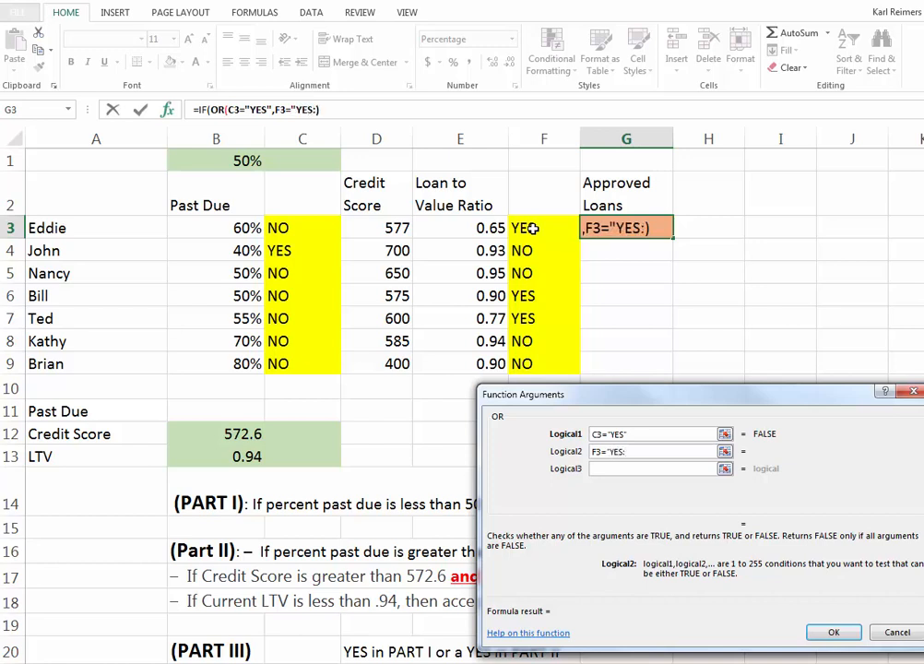
pyautogui.press('BackSpace')
pyautogui.write('"')
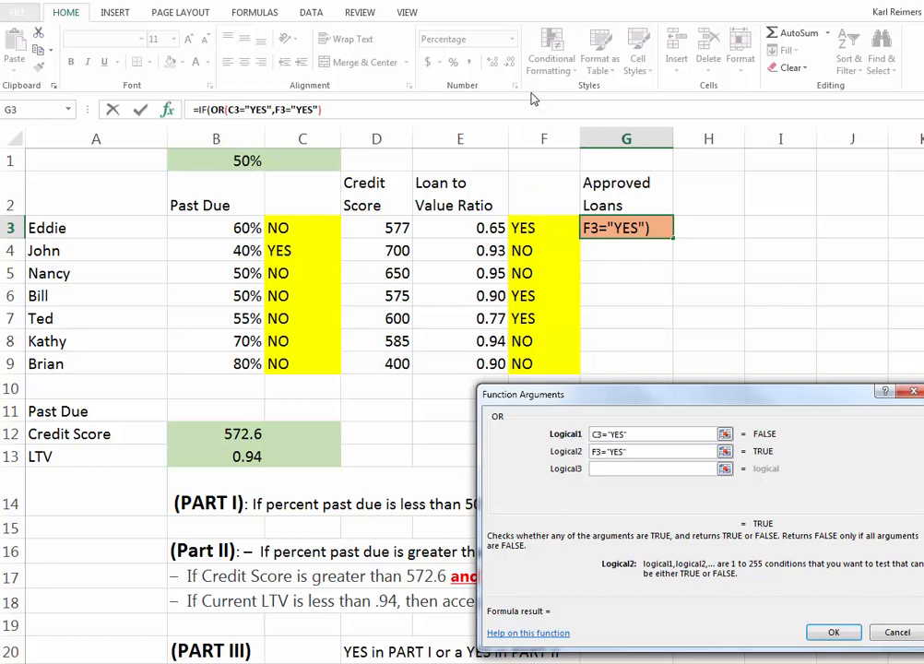
# Step: Return to the outer IF function and complete it with "YES" as the true value and "NO" as the false value
pyautogui.click(319, 110)
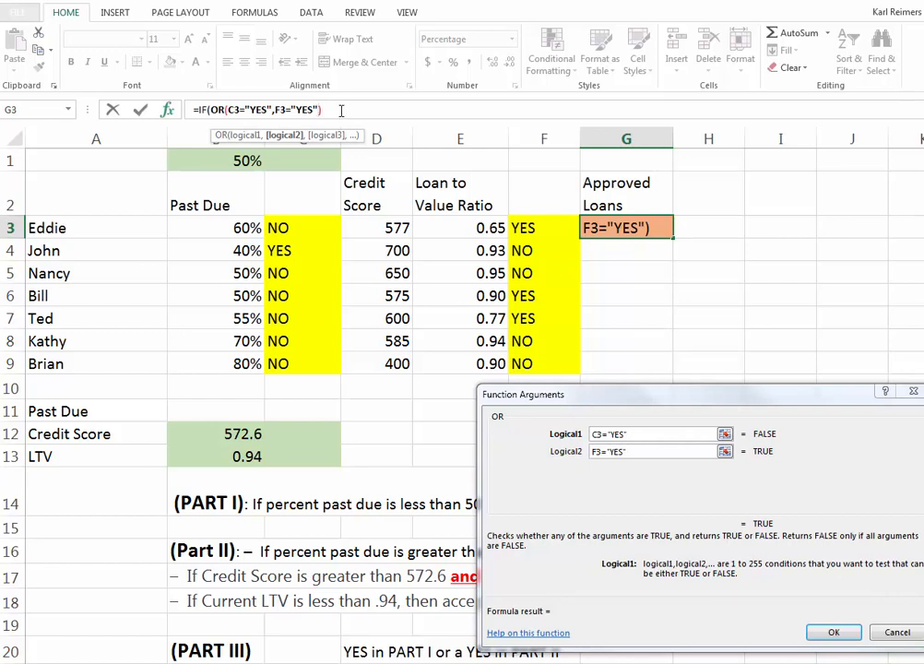
pyautogui.click(328, 110)
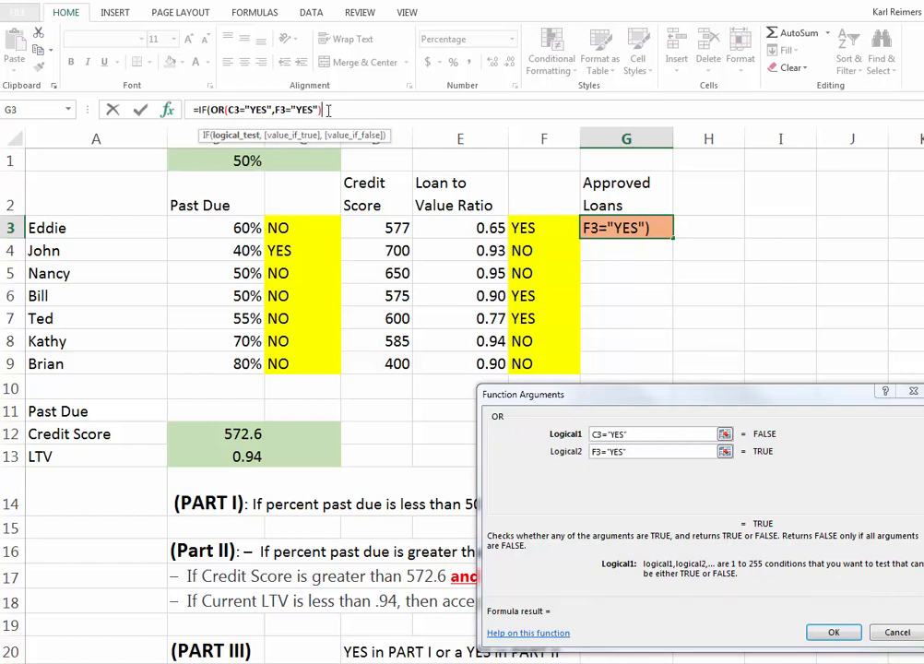
pyautogui.write(',')
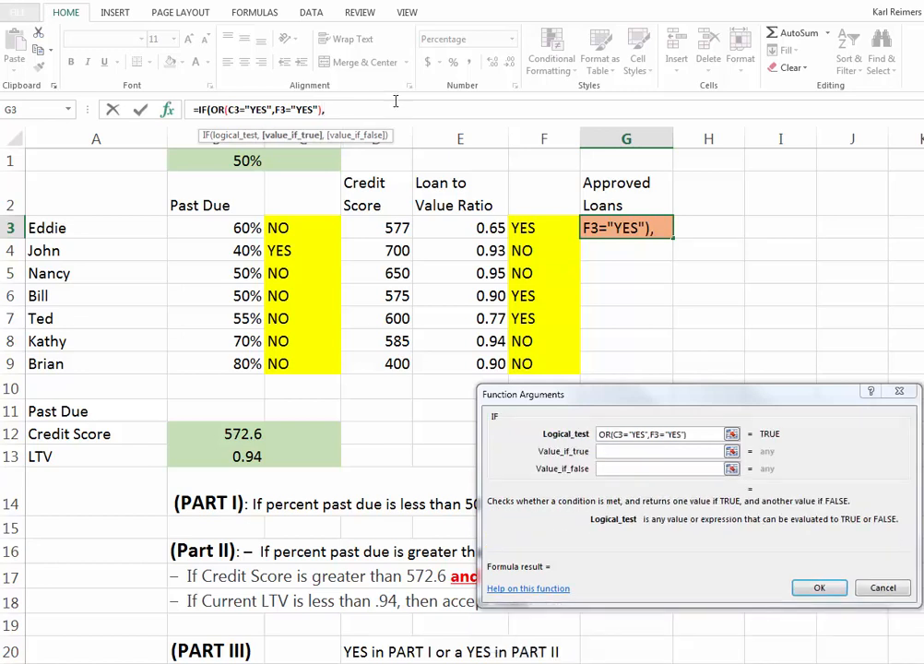
pyautogui.click(609, 450)
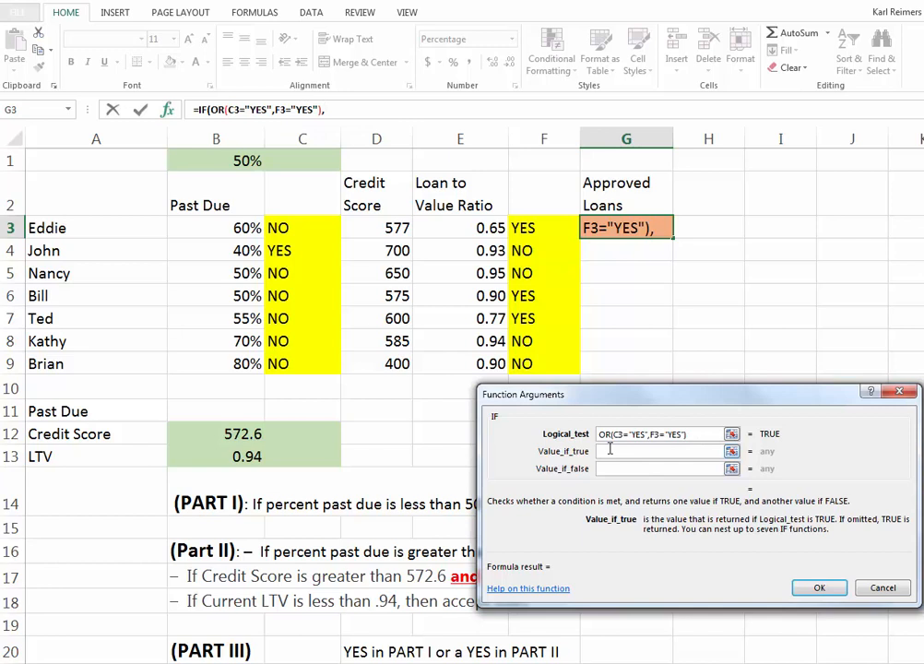
pyautogui.write('YES')
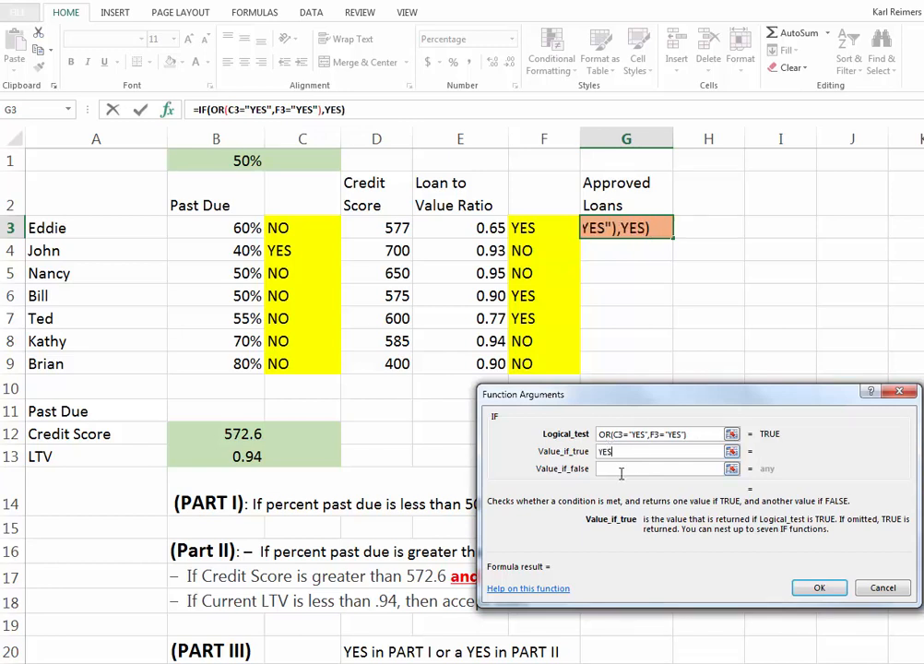
pyautogui.click(617, 467)
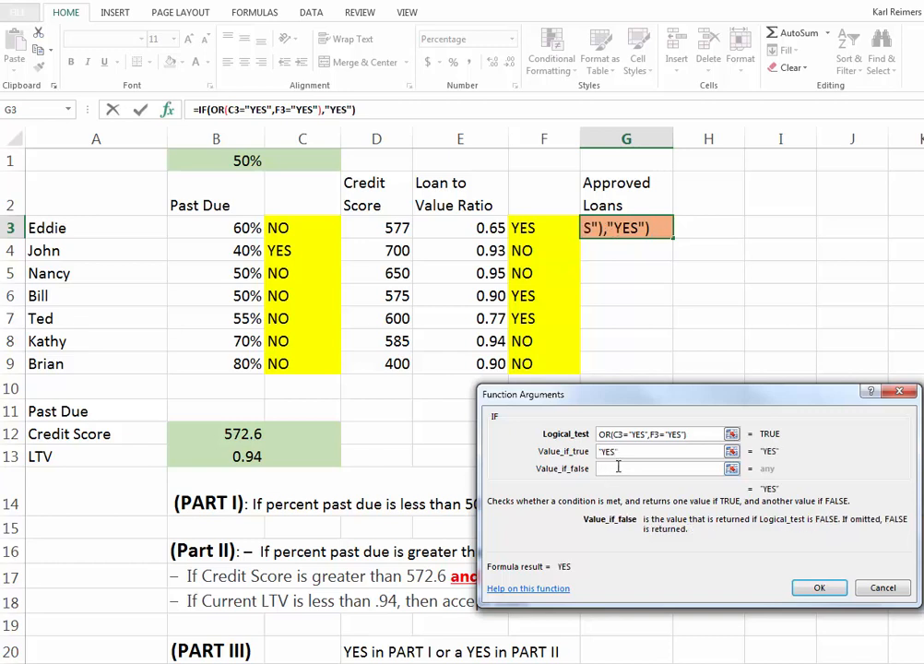
pyautogui.write('NO')
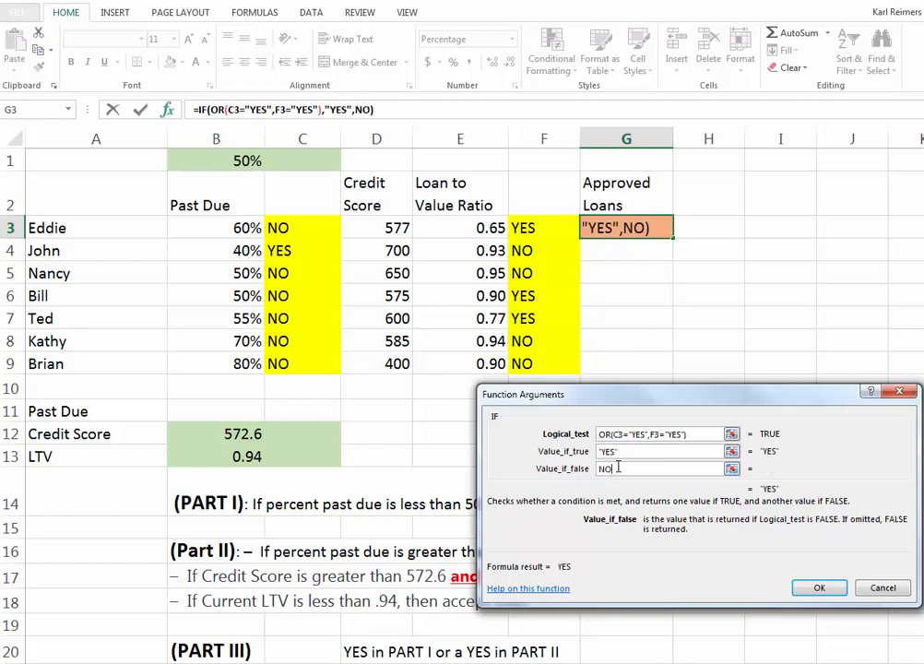
pyautogui.write('"')
pyautogui.click(601, 470)
pyautogui.write('"')
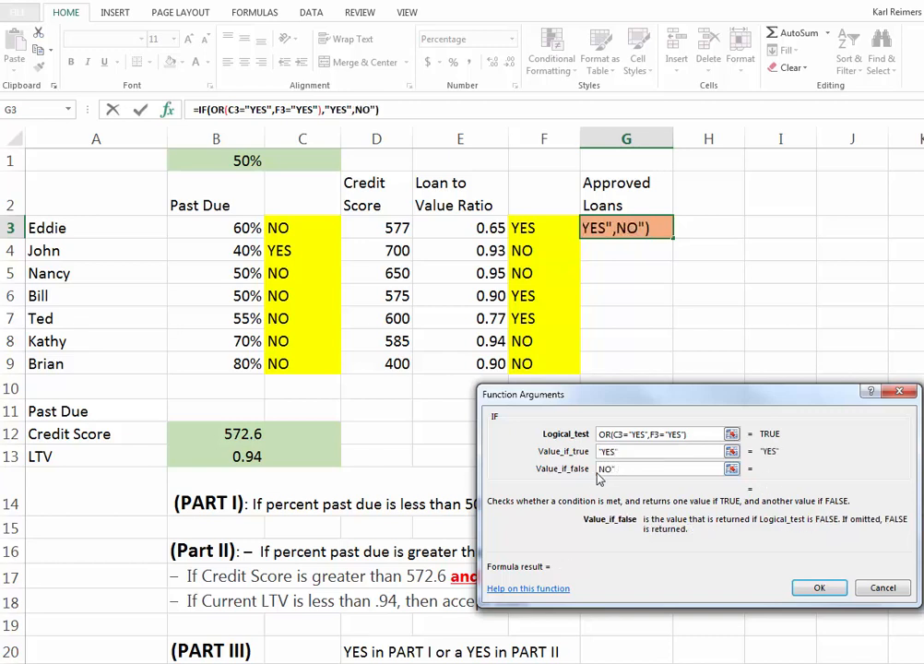
pyautogui.write('NO"')
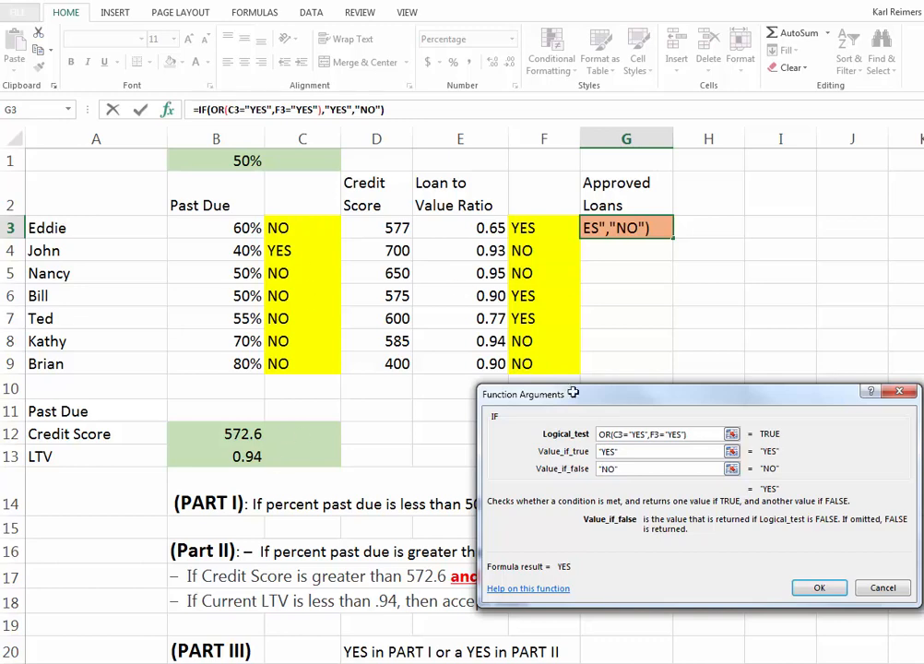
pyautogui.click(818, 589)
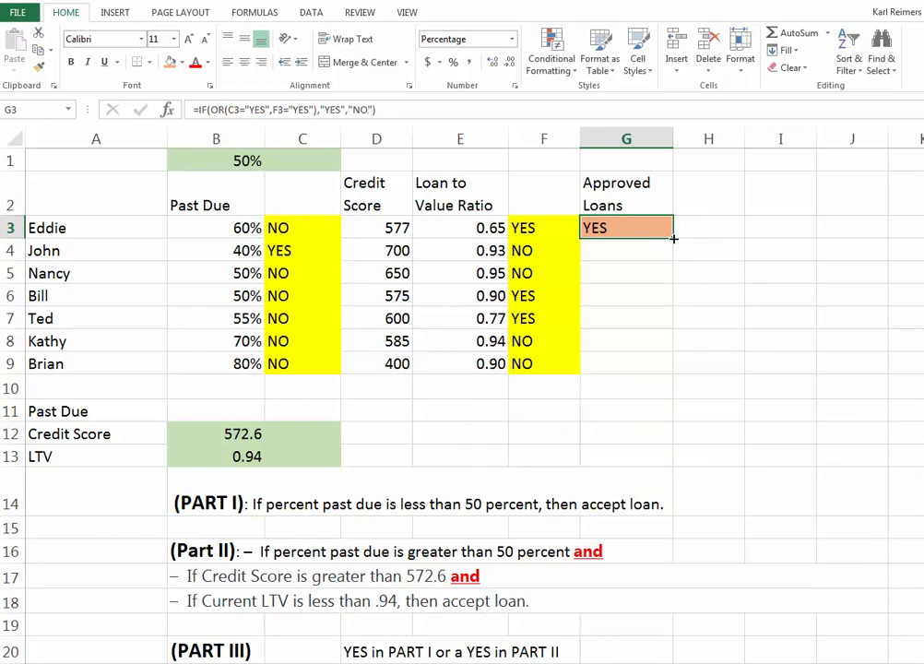
# Step: Fill the G3 formula down through G9 and apply all borders to G3:G9
pyautogui.moveTo(673, 239); pyautogui.dragTo(657, 380)
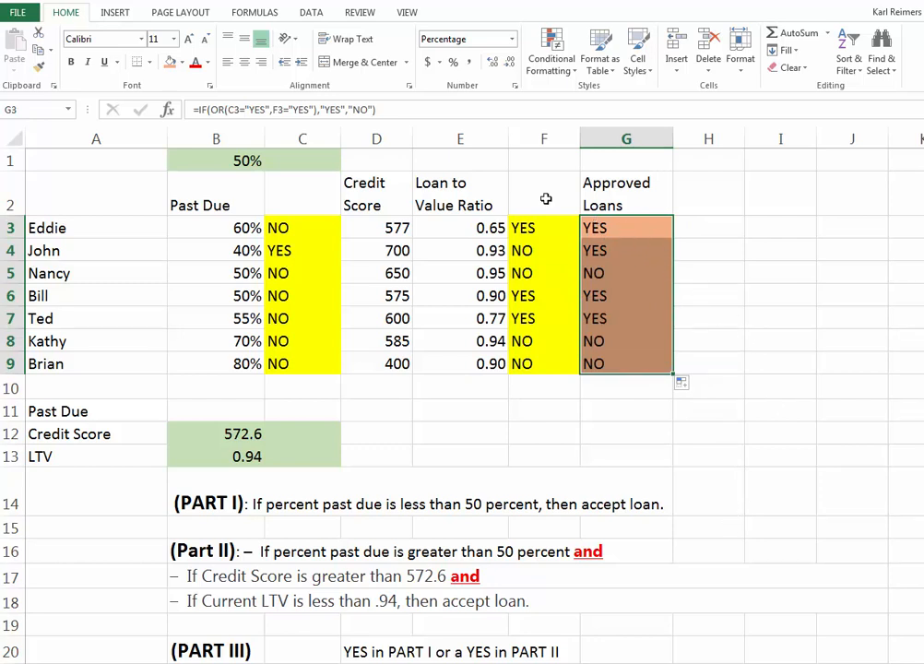
pyautogui.click(147, 62)
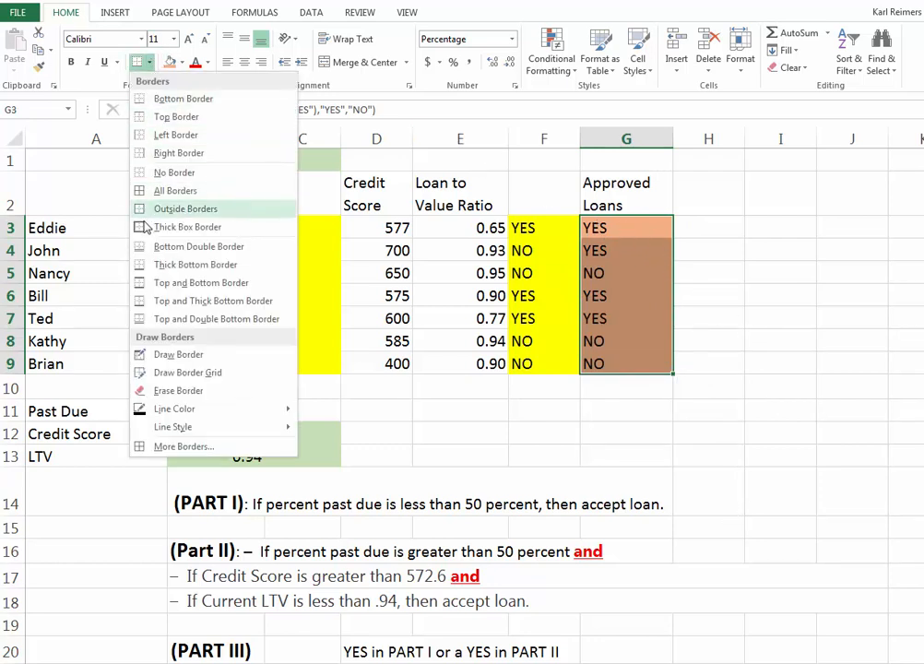
pyautogui.click(134, 190)
pyautogui.click(644, 228)
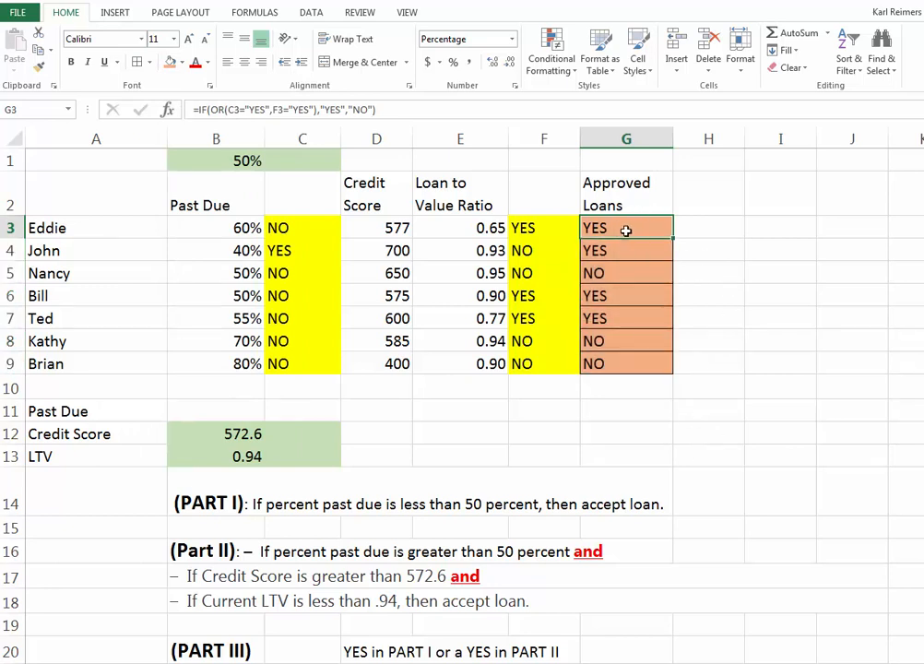
# Step: Review the applicants in rows 3 to 9, comparing the PART I and PART II results in C5 and F5 with the approval column
pyautogui.click(55, 229)
pyautogui.click(53, 249)
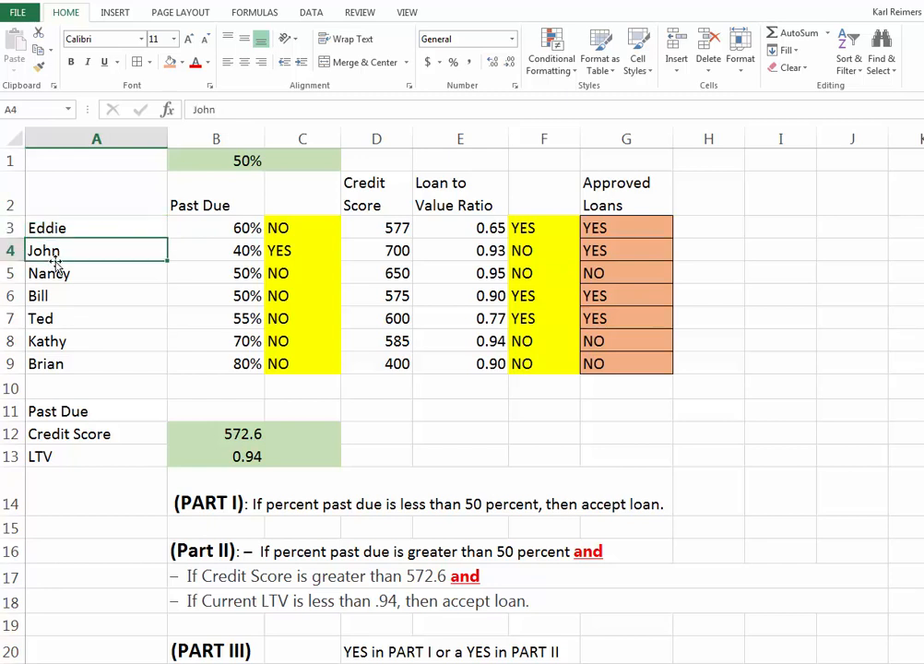
pyautogui.click(59, 272)
pyautogui.click(299, 276)
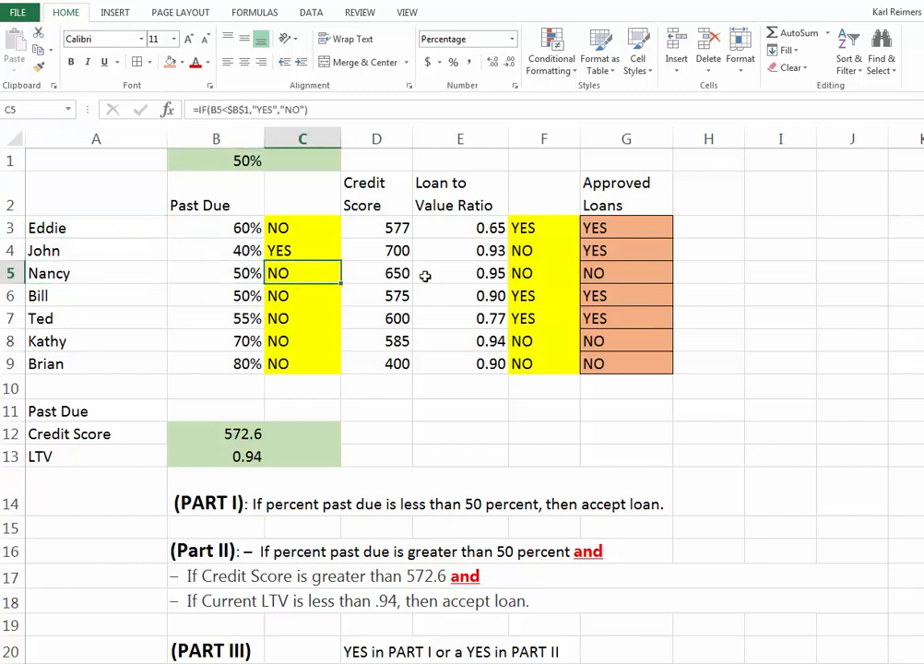
pyautogui.click(539, 273)
pyautogui.click(304, 273)
pyautogui.click(534, 271)
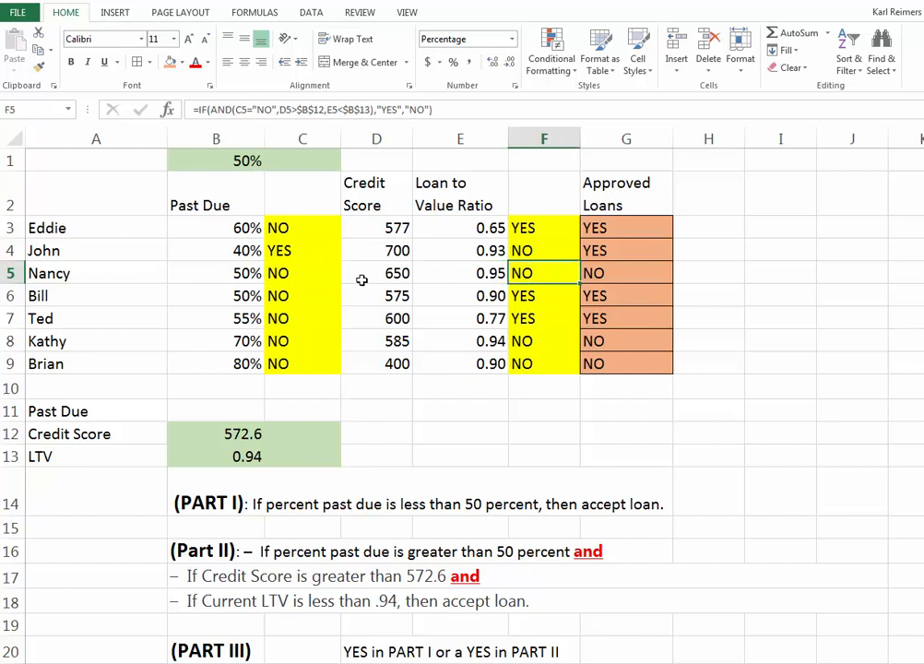
pyautogui.click(56, 298)
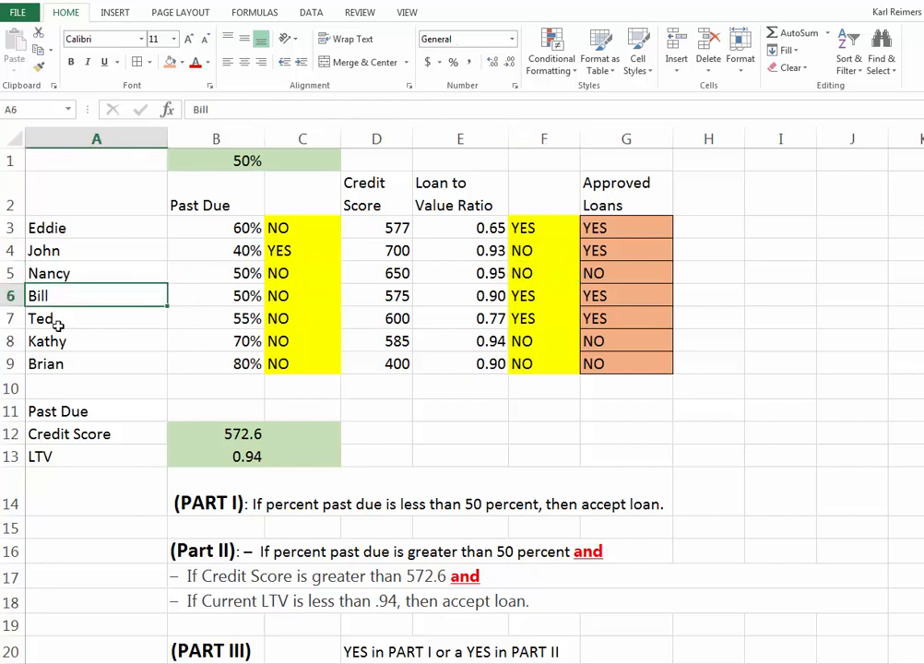
pyautogui.click(62, 318)
pyautogui.click(91, 344)
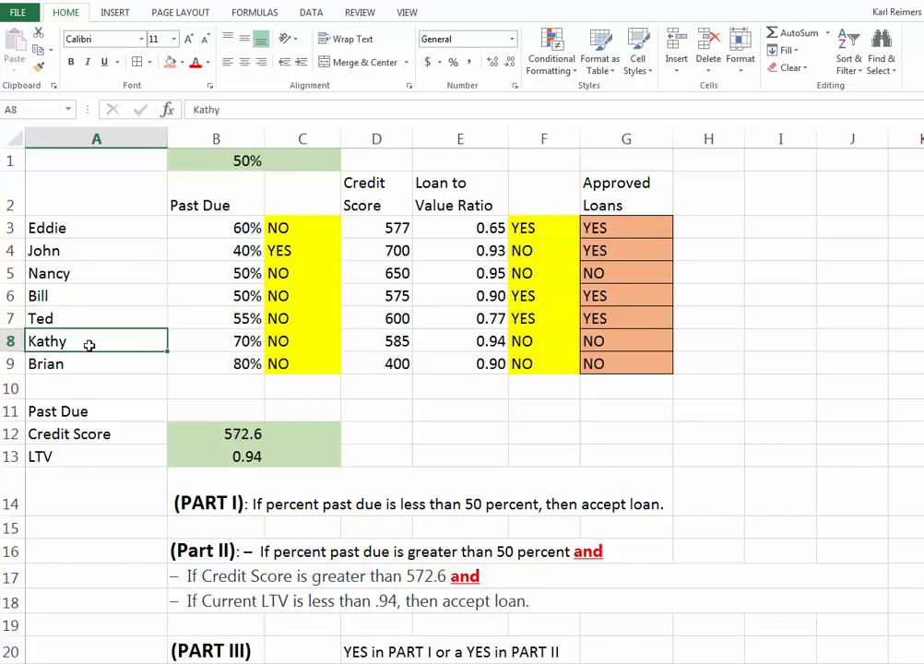
pyautogui.click(125, 365)
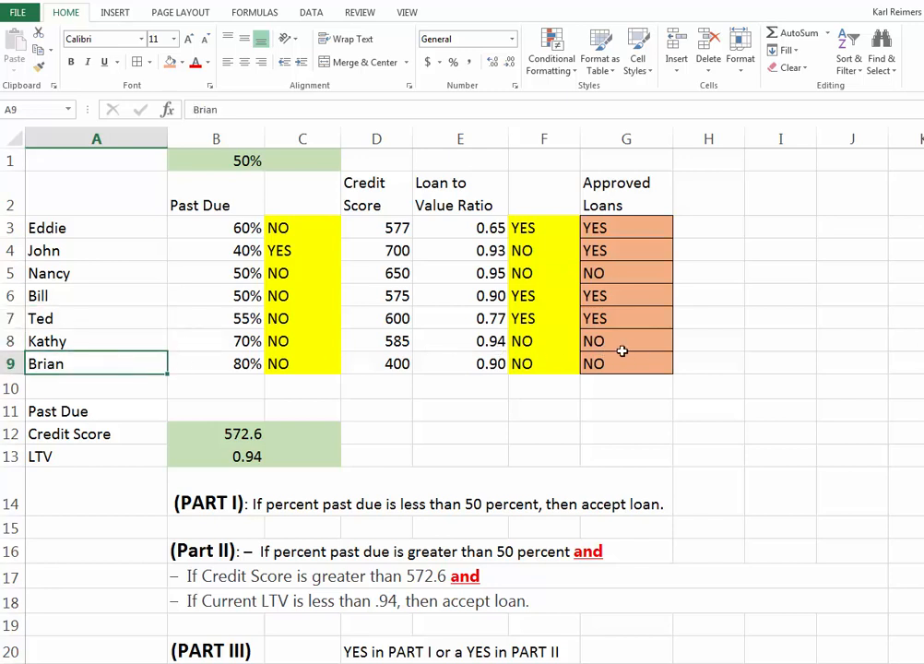